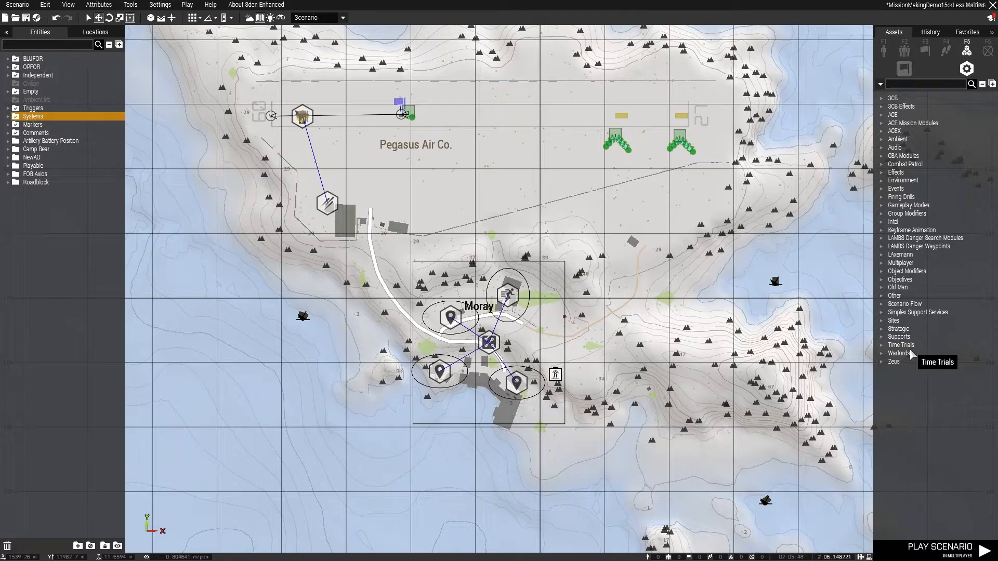
Examine the Simplex Support Services modules and their linked units on the mainland airport
key(m)
scroll(600, 317, down, 3)
key(m)
scroll(607, 307, down, 3)
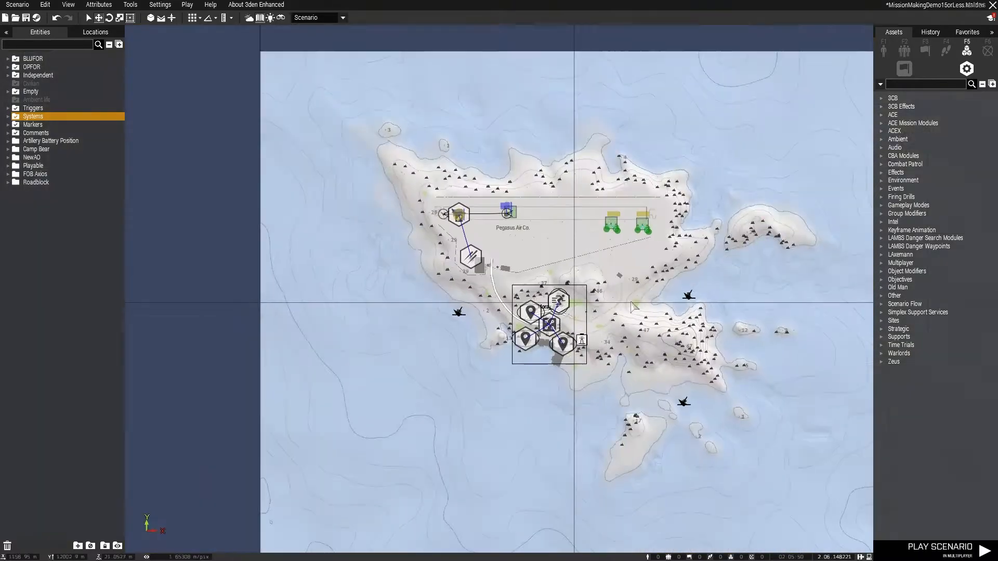
right_drag(631, 306, 282, 176)
right_drag(827, 279, 530, 265)
scroll(530, 265, down, 3)
right_drag(862, 416, 469, 341)
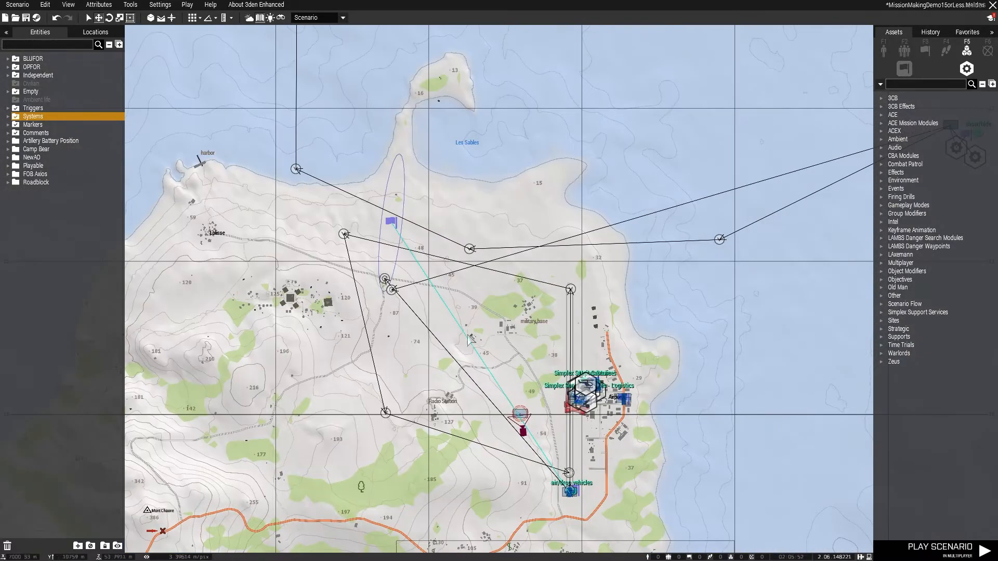
scroll(538, 413, up, 10)
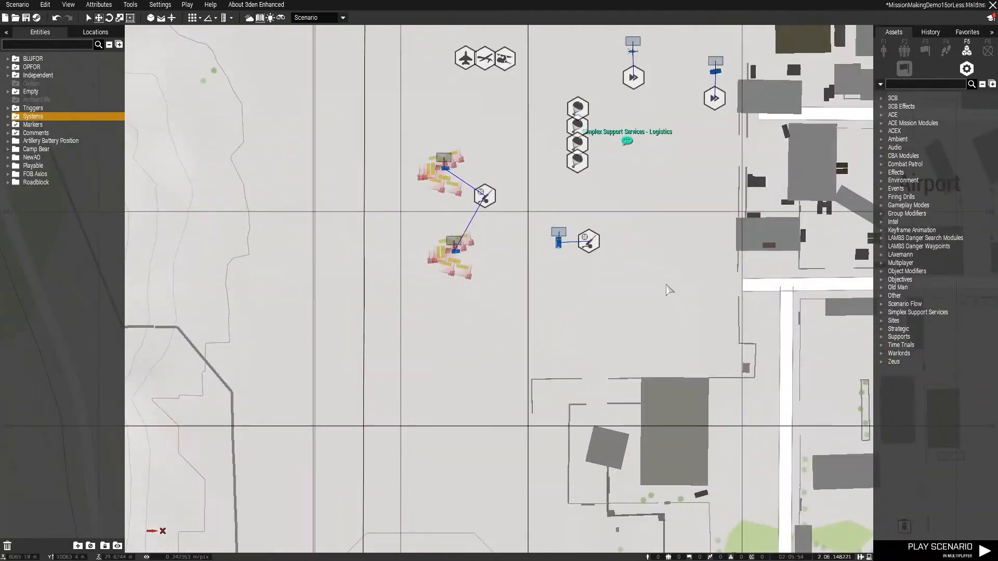
right_drag(666, 285, 636, 349)
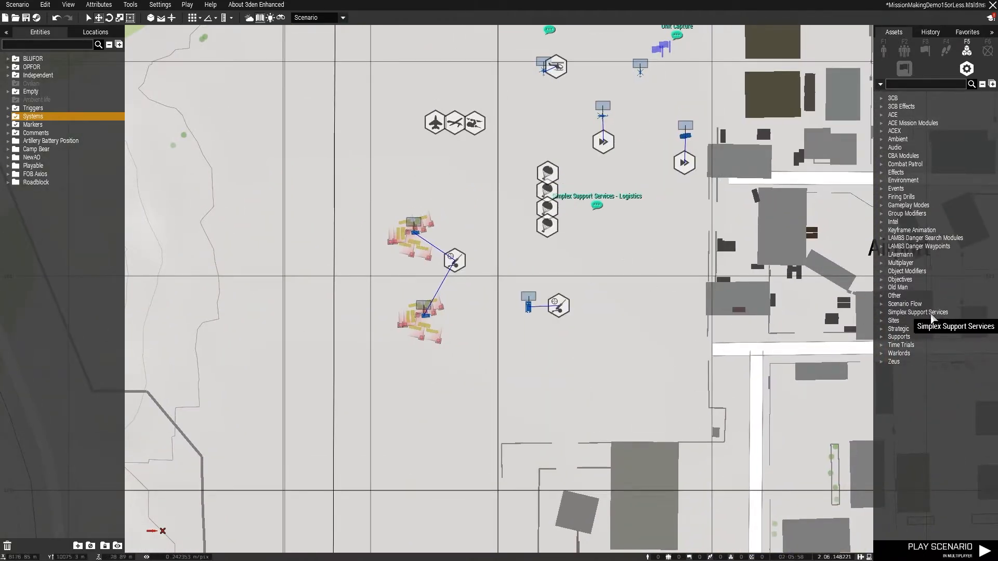
scroll(830, 318, up, 1)
scroll(666, 306, down, 8)
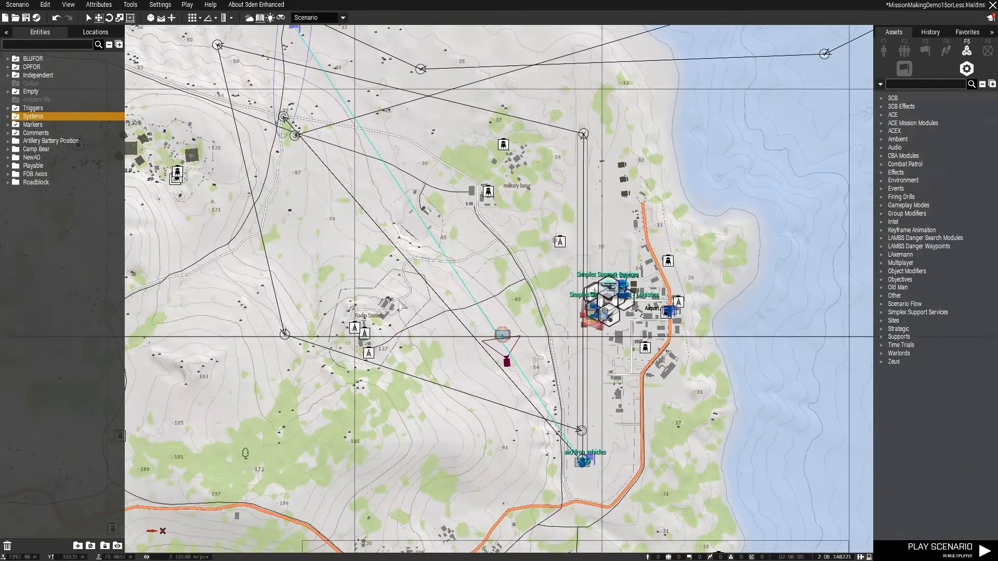
right_drag(403, 307, 889, 306)
scroll(654, 272, down, 2)
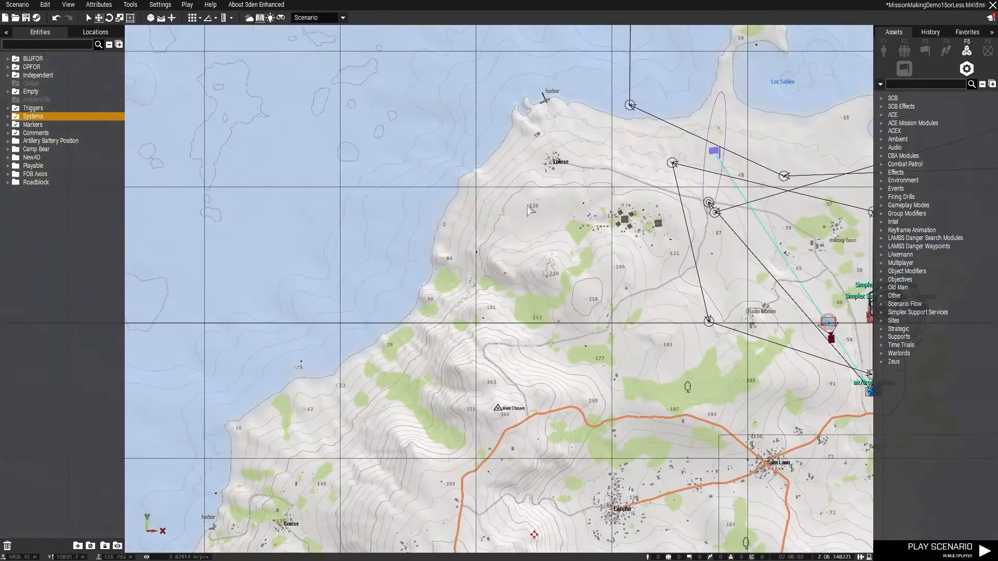
right_drag(527, 205, 574, 305)
right_drag(503, 242, 861, 227)
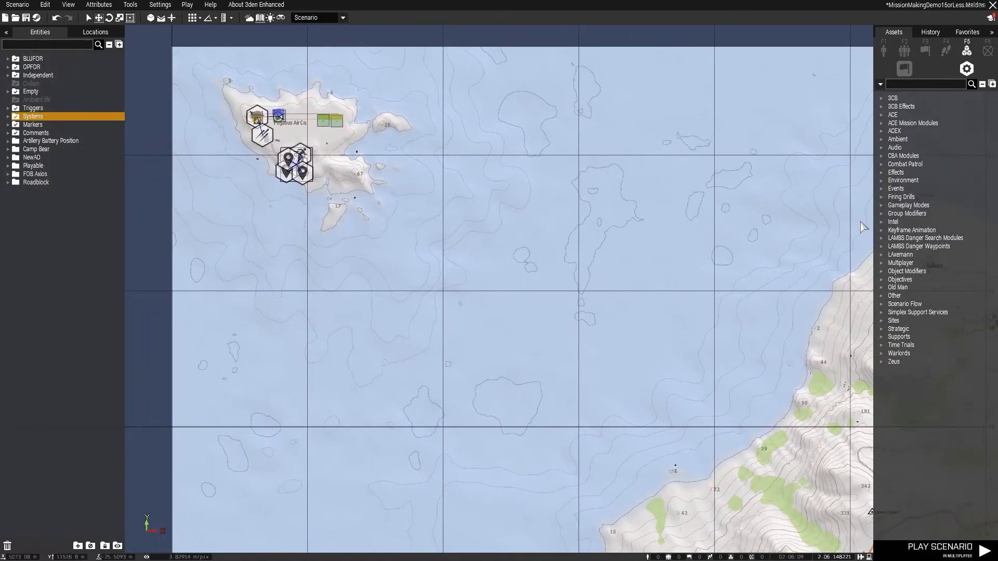
right_drag(861, 227, 857, 227)
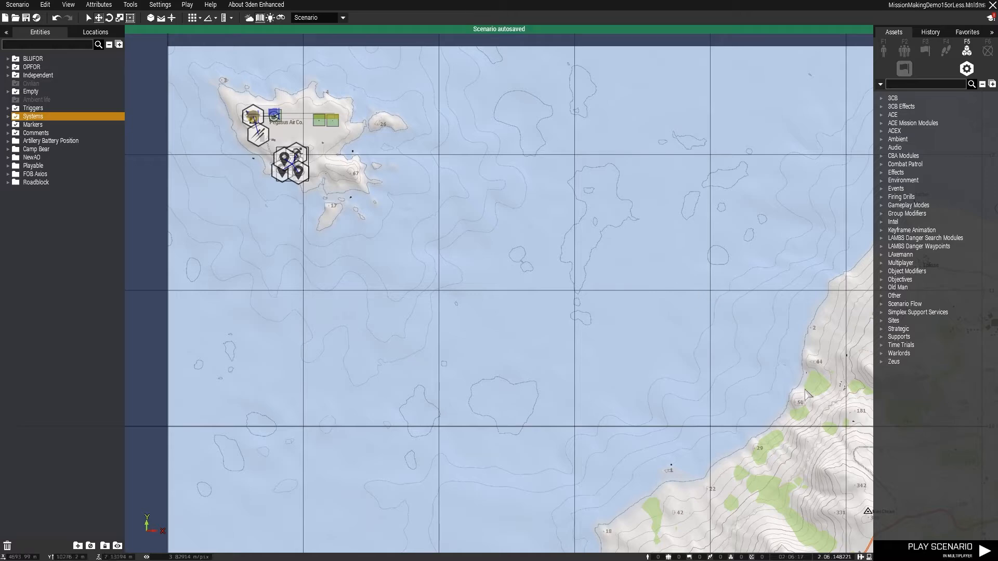
Place a Zeus Game Master module on the open ground north of Larche and delete it again
right_drag(792, 325, 216, 230)
right_drag(515, 420, 609, 357)
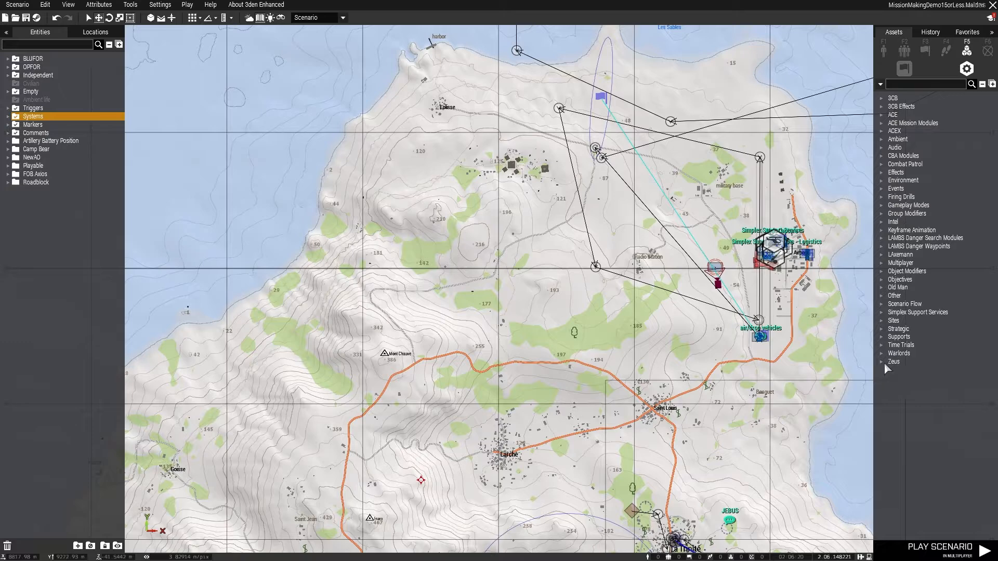
click(884, 364)
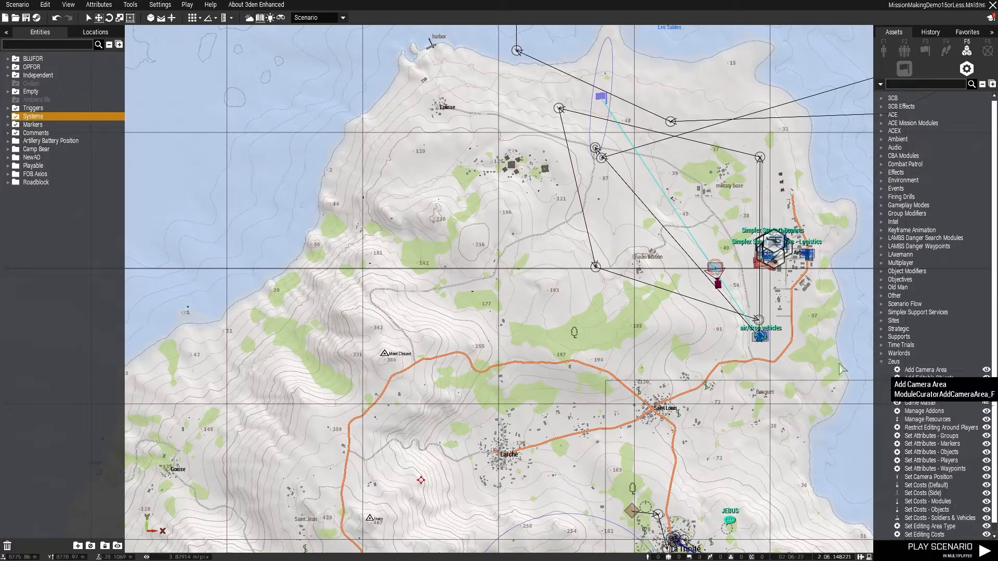
right_drag(822, 346, 861, 213)
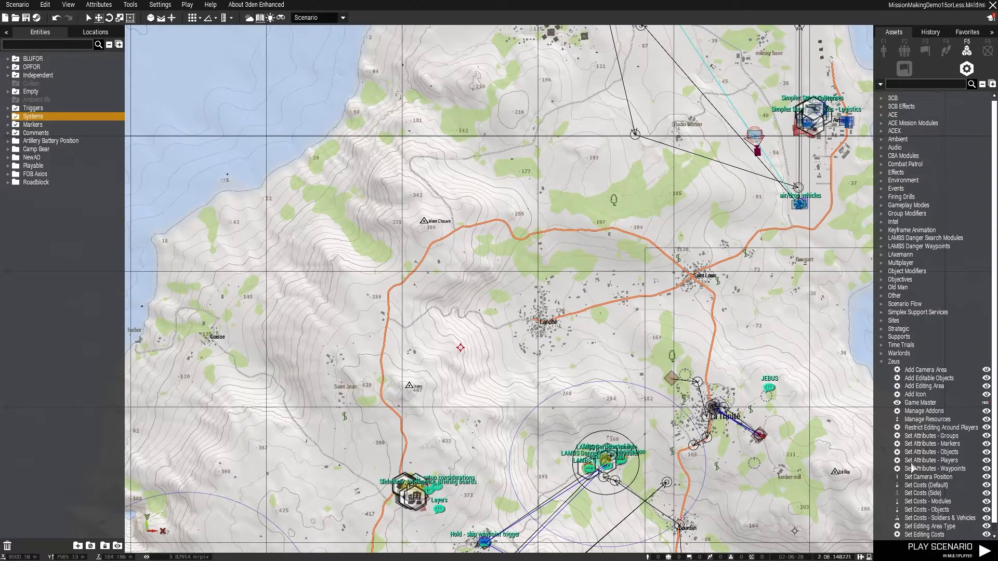
click(919, 403)
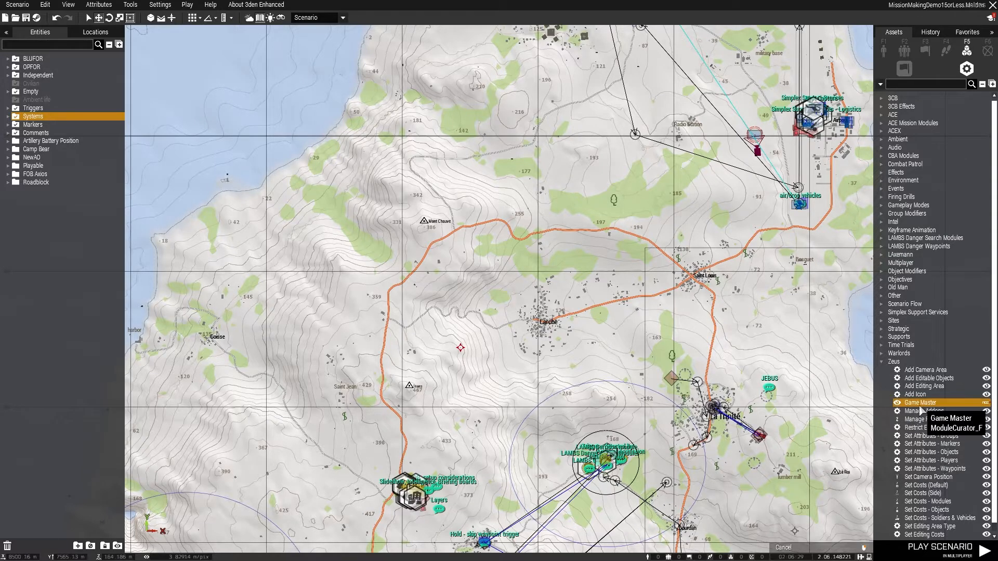
click(511, 186)
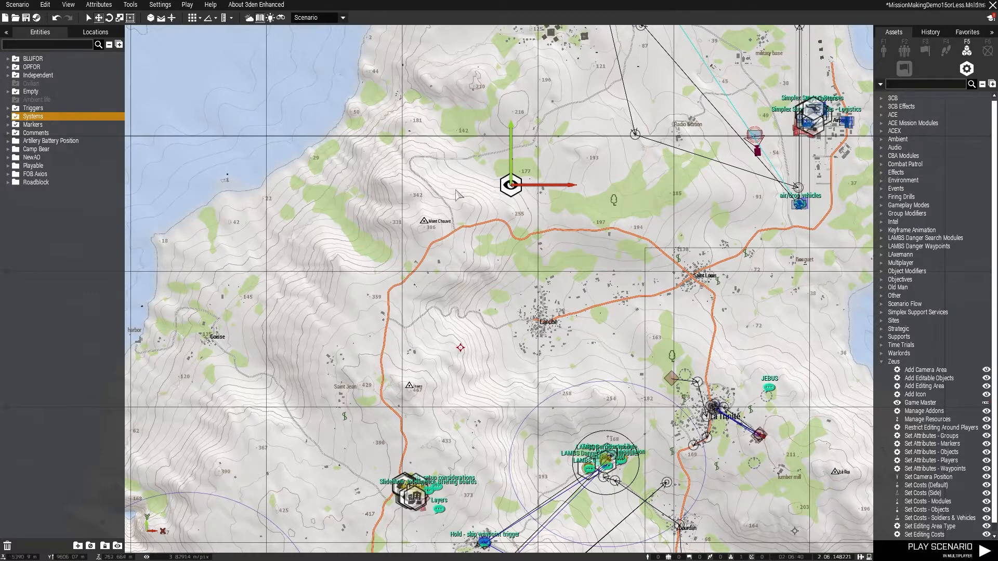
key(Delete)
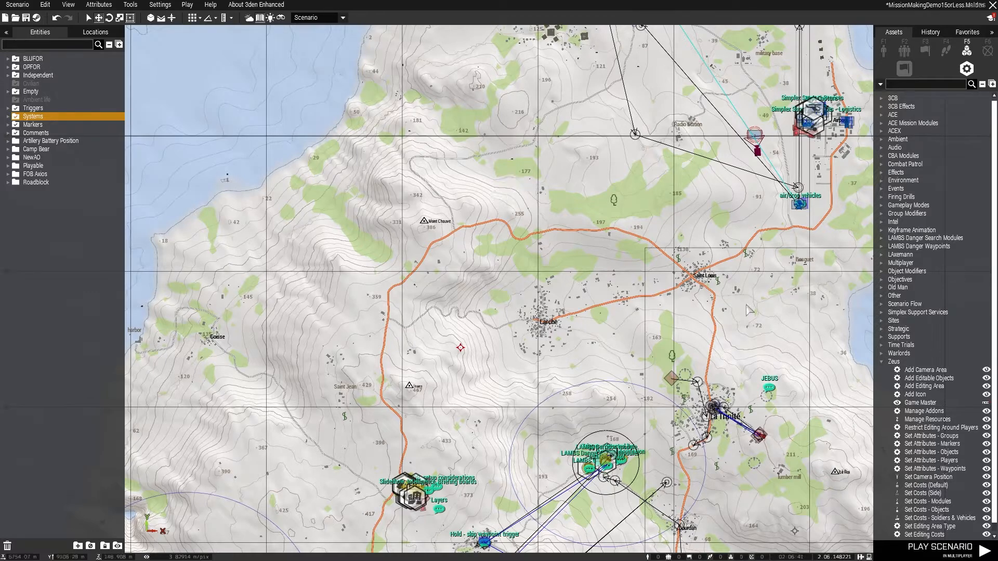
click(879, 361)
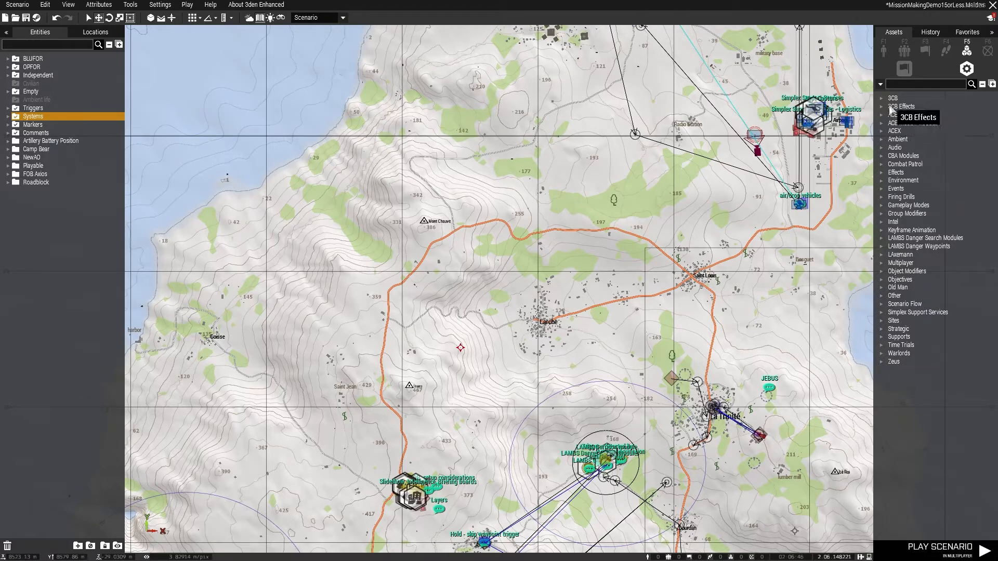
Inspect the attributes of the Slideshow module at the Lavalle camp, including its objects, controllers, images and interaction names
right_drag(156, 63, 595, 316)
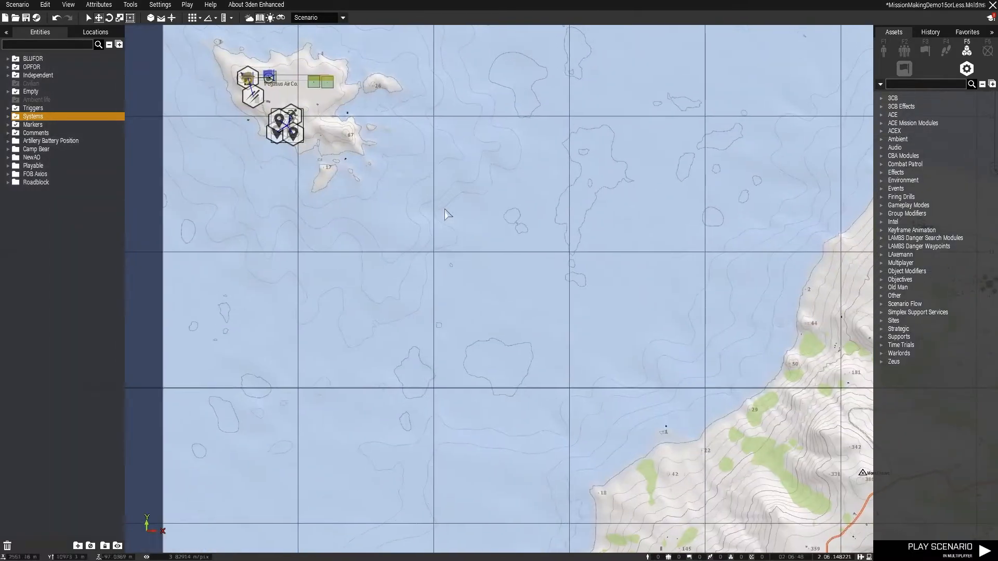
right_drag(701, 436, 331, 4)
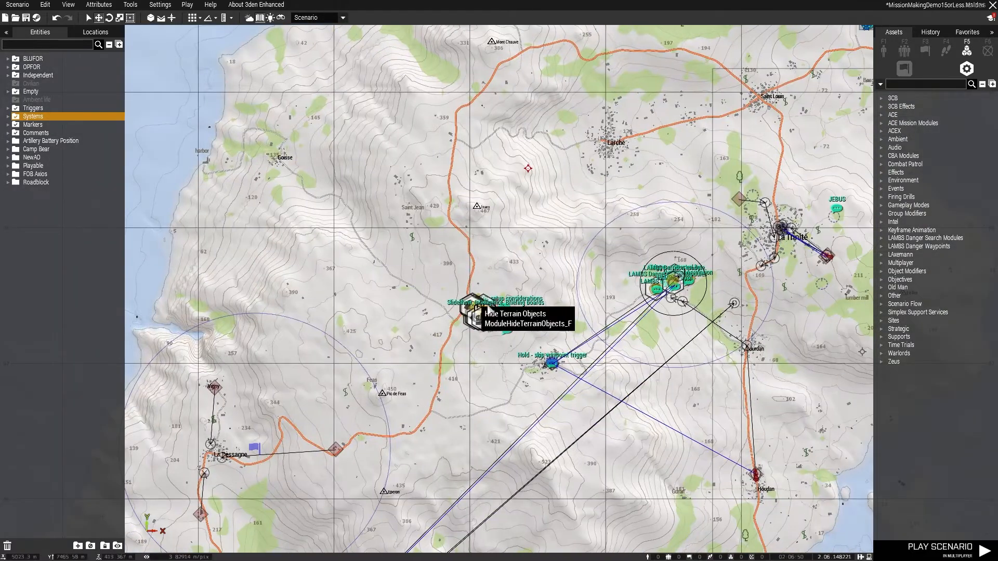
scroll(466, 327, up, 8)
scroll(537, 287, up, 3)
right_drag(745, 162, 431, 401)
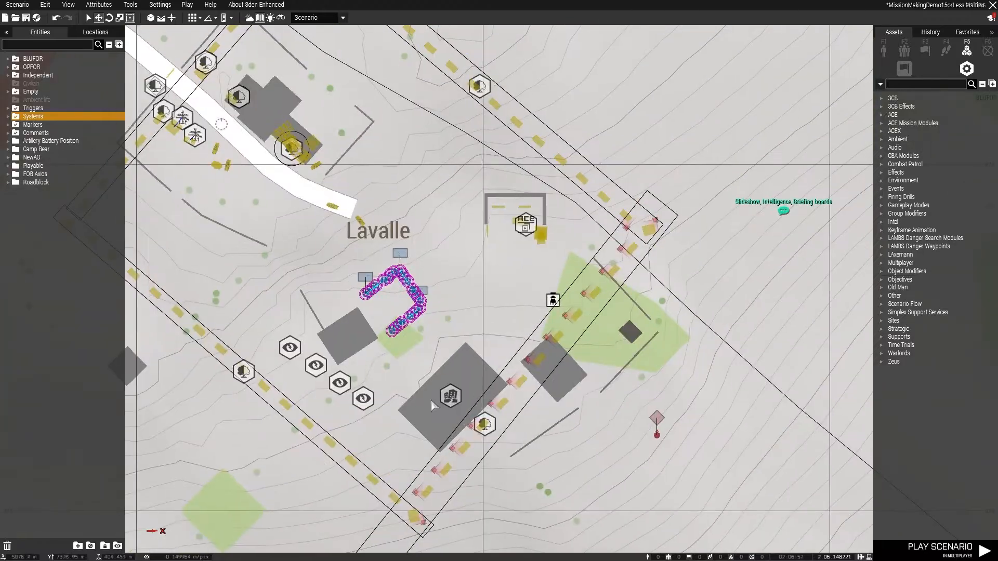
scroll(469, 281, up, 3)
right_drag(563, 266, 520, 357)
scroll(528, 322, up, 3)
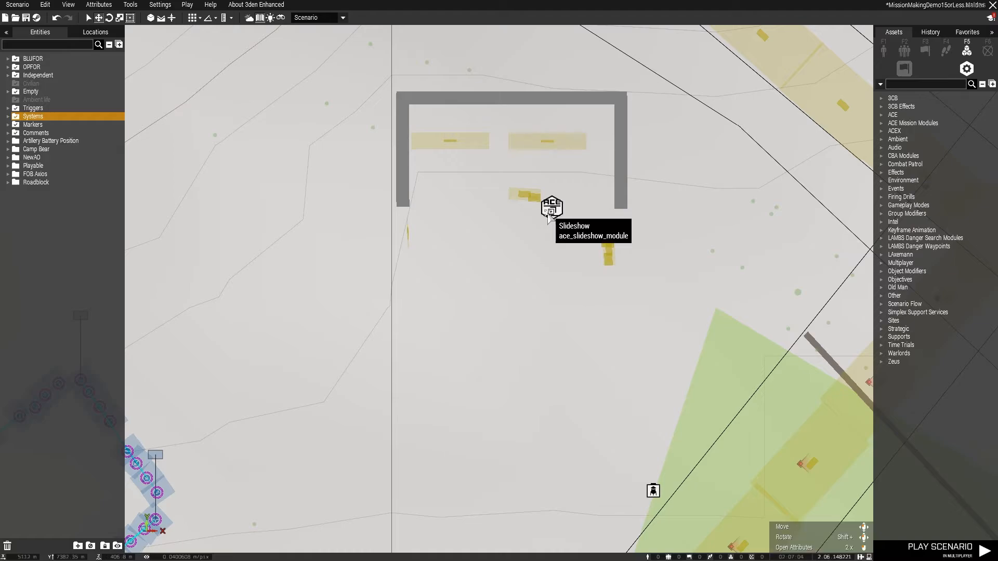
double_click(552, 210)
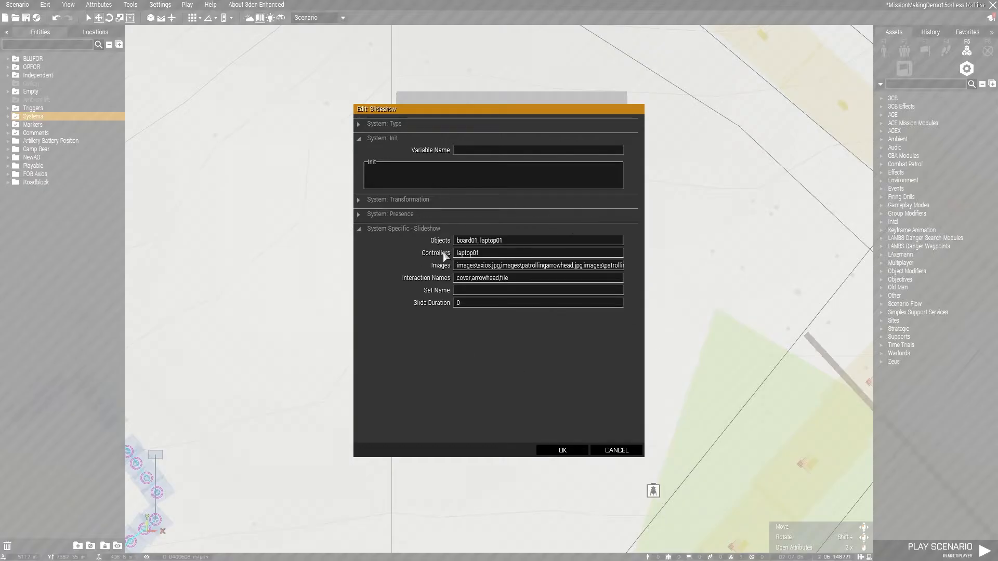
click(562, 450)
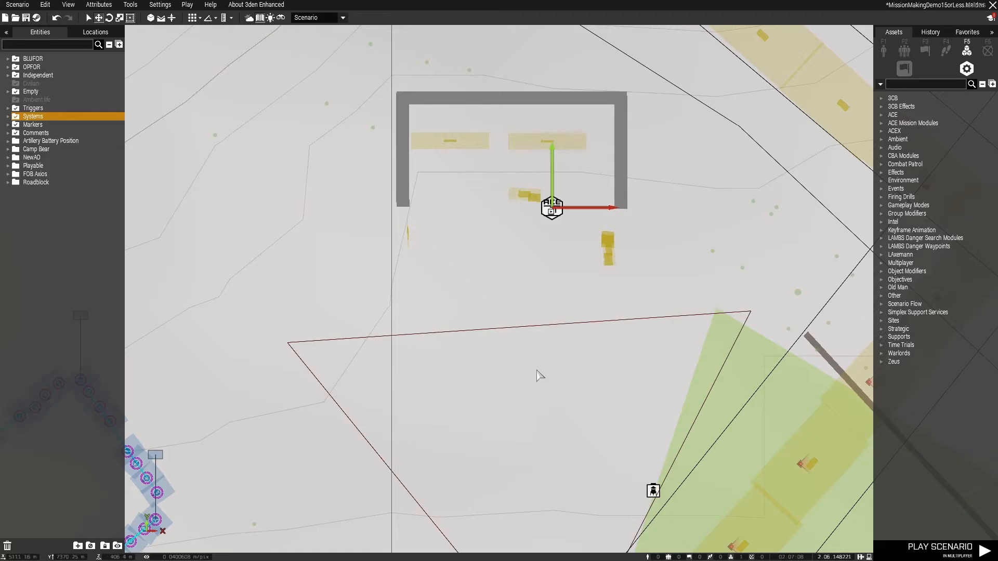
View the Lavalle briefing boards and the laptop table beside the Slideshow module in 3D
key(m)
scroll(565, 347, up, 5)
right_drag(578, 366, 595, 350)
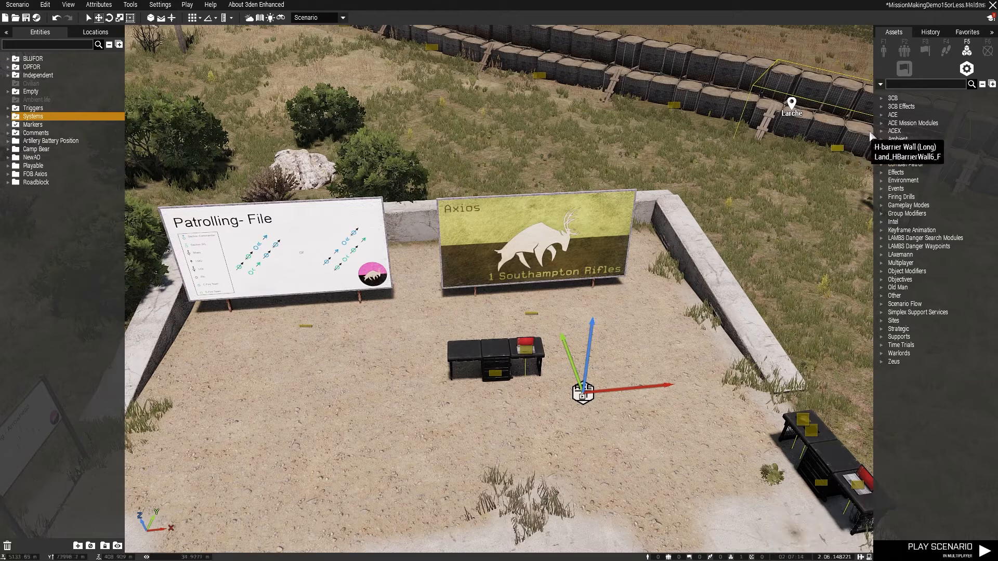
List the 3CB Effects modules and locate the module placed on the helipad of the Pegasus Air Co. runway
click(881, 107)
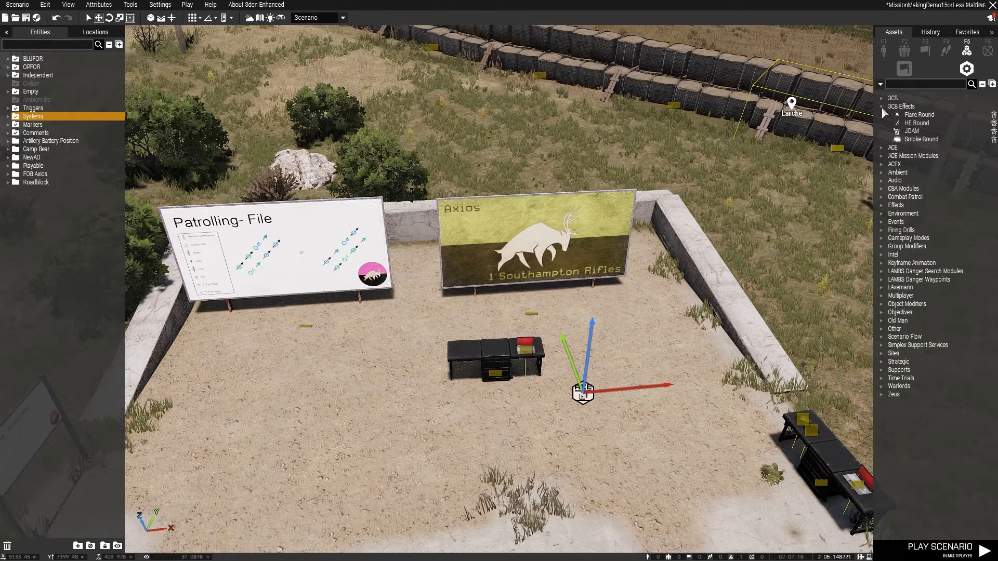
key(m)
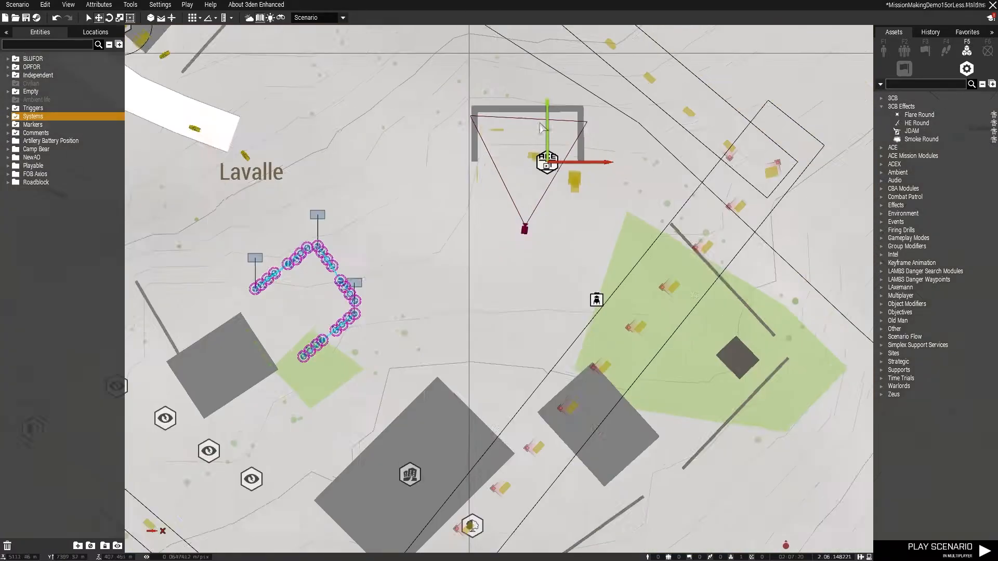
right_drag(405, 96, 697, 441)
scroll(359, 145, down, 5)
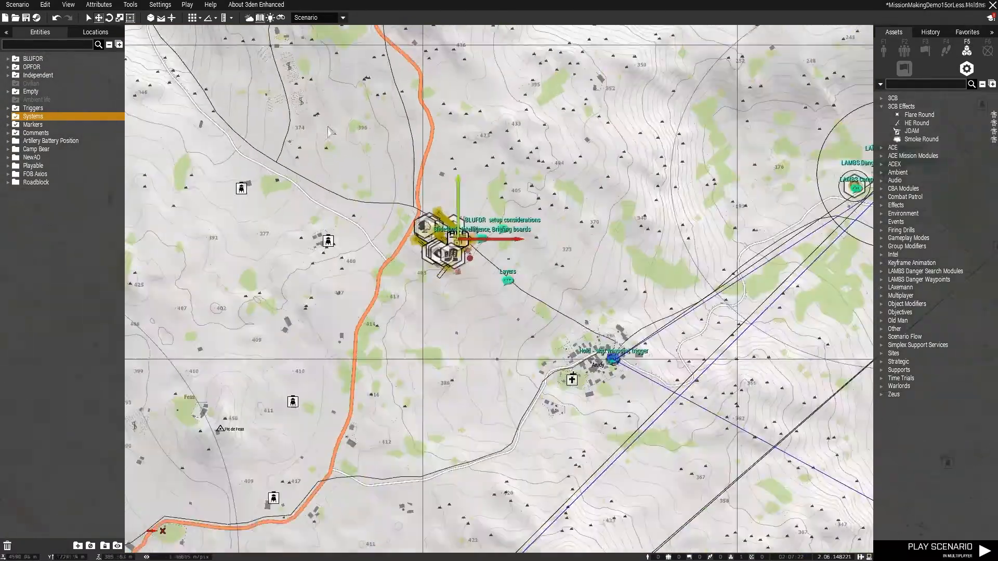
right_drag(302, 96, 718, 447)
right_drag(306, 177, 633, 529)
right_drag(208, 208, 781, 378)
right_drag(364, 156, 497, 470)
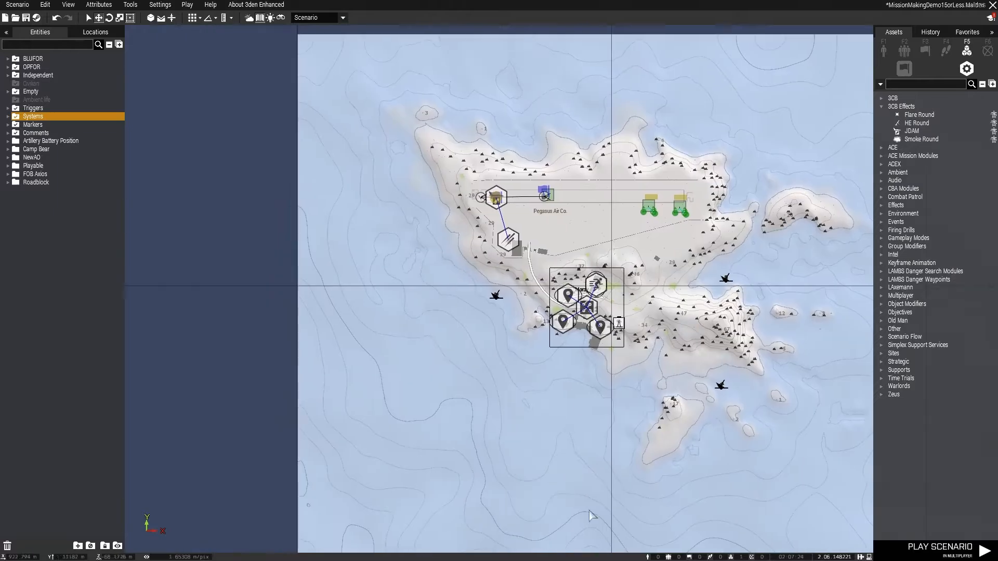
scroll(520, 223, up, 5)
key(m)
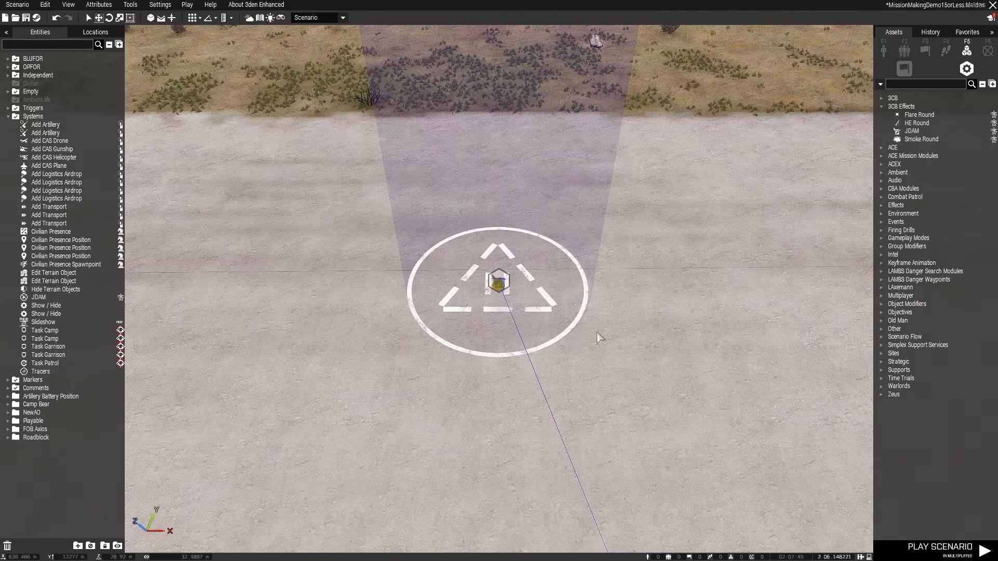
Hide the interface panels and inspect the four-man group on the runway with its hold waypoint and linked skip-waypoint trigger
right_drag(681, 377, 477, 349)
key(s)
key(BackSpace)
key(a)
key(s)
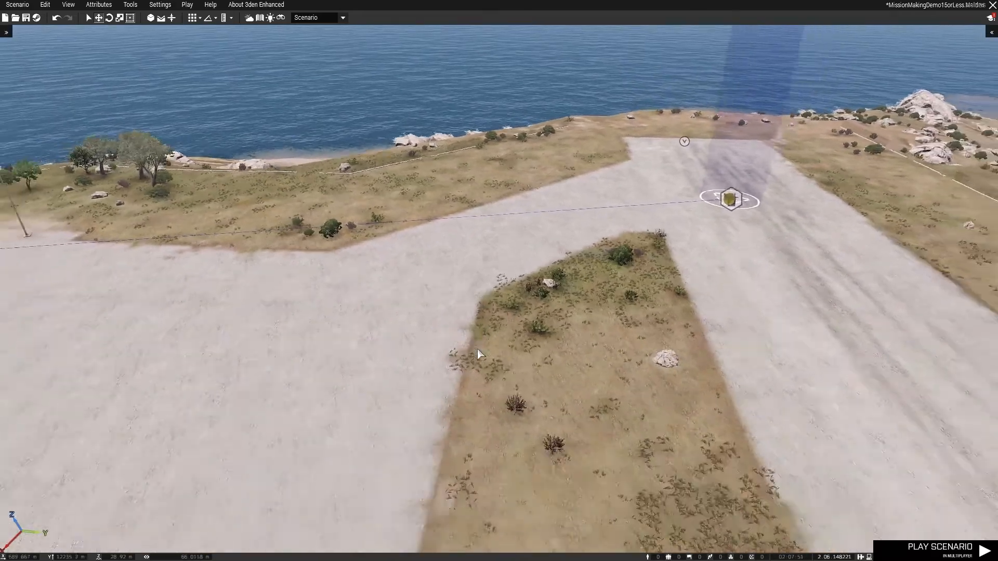
key(d)
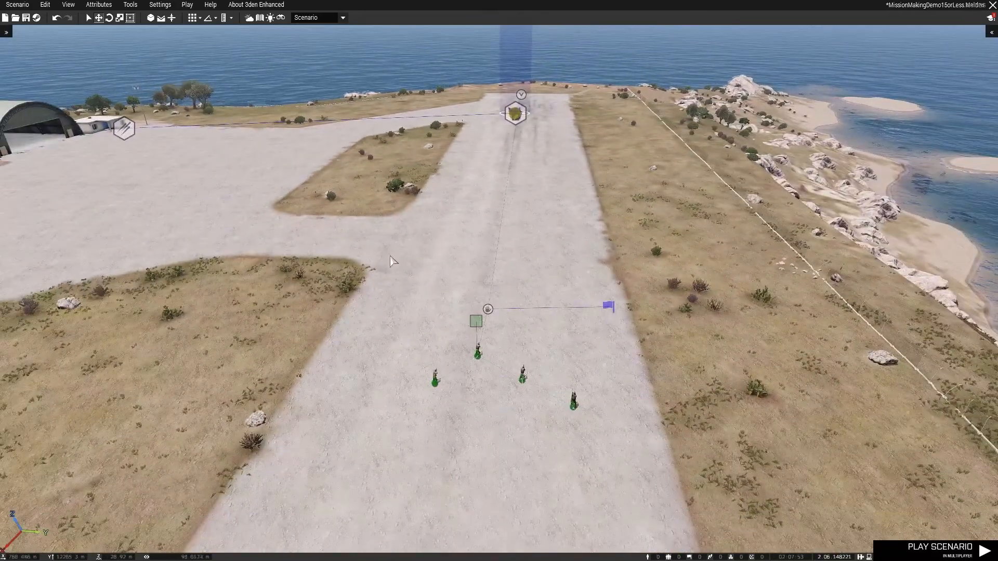
drag(391, 254, 619, 440)
key(w)
drag(612, 308, 655, 331)
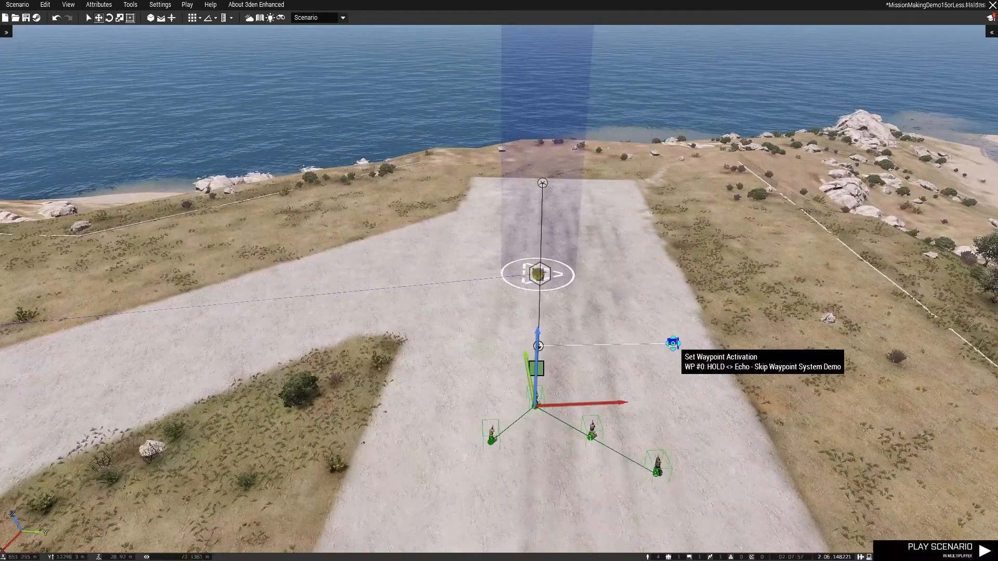
click(675, 345)
click(639, 285)
Move the JDAM module on the runway helipad slightly away from its linked trigger
key(a)
key(s)
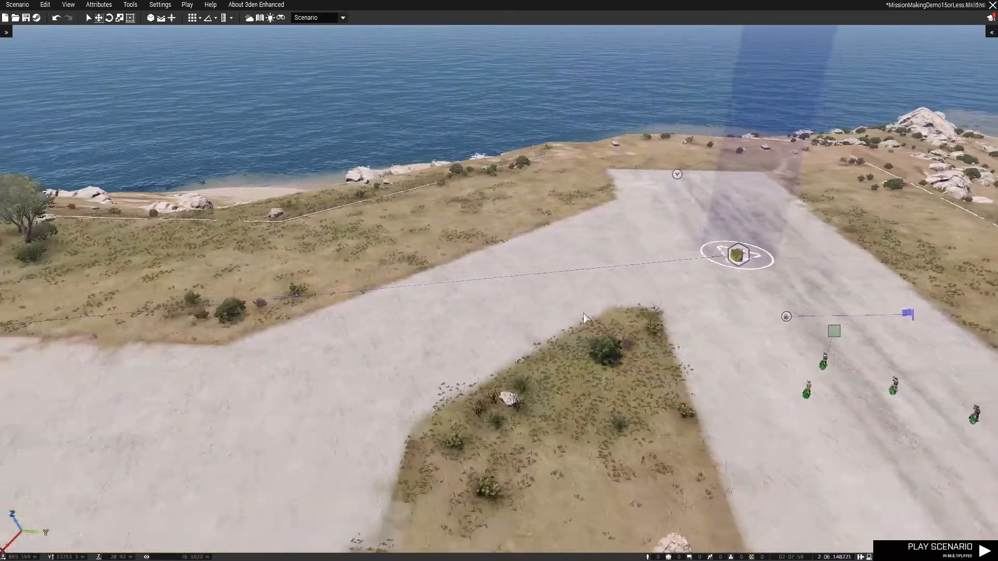
key(q)
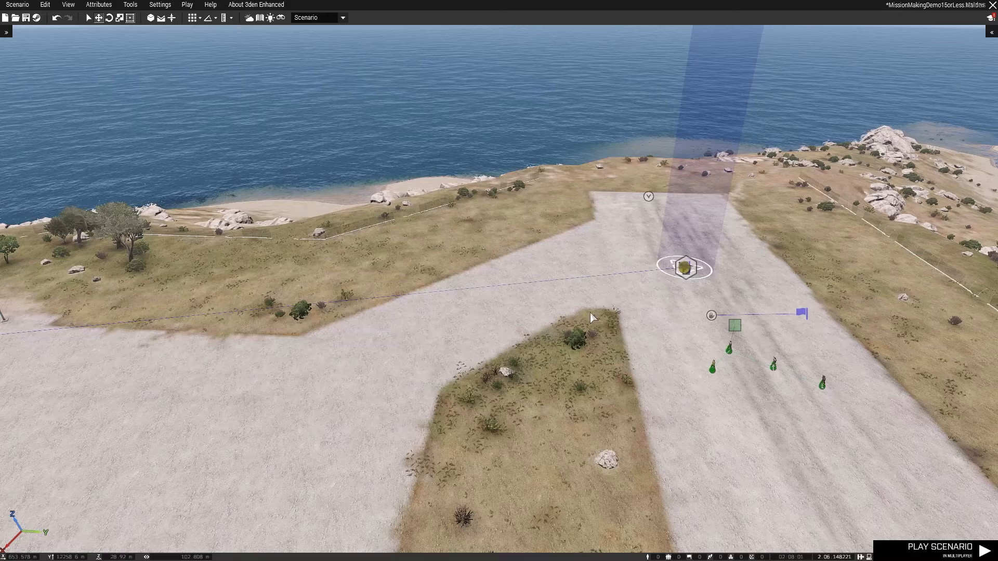
key(a)
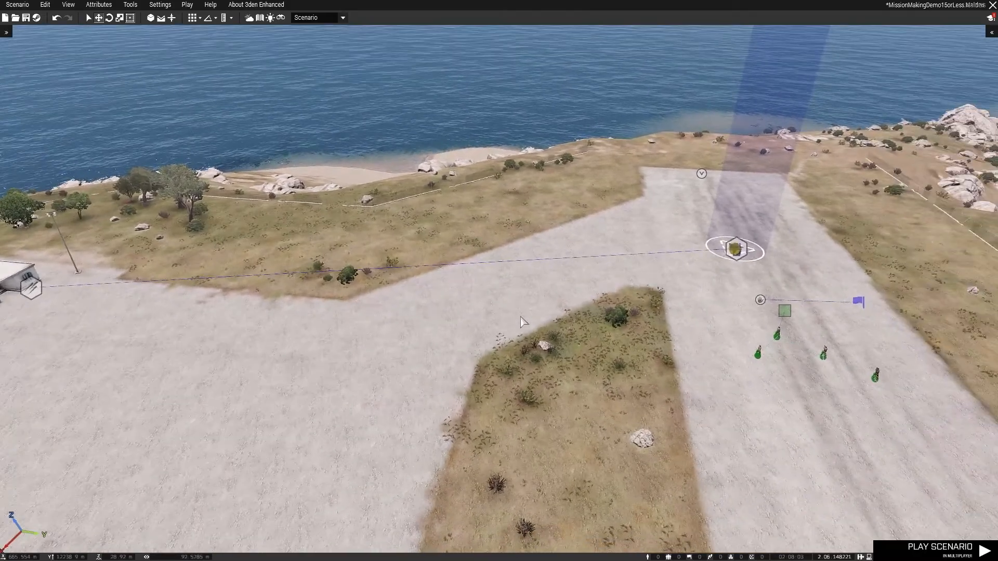
scroll(734, 252, up, 3)
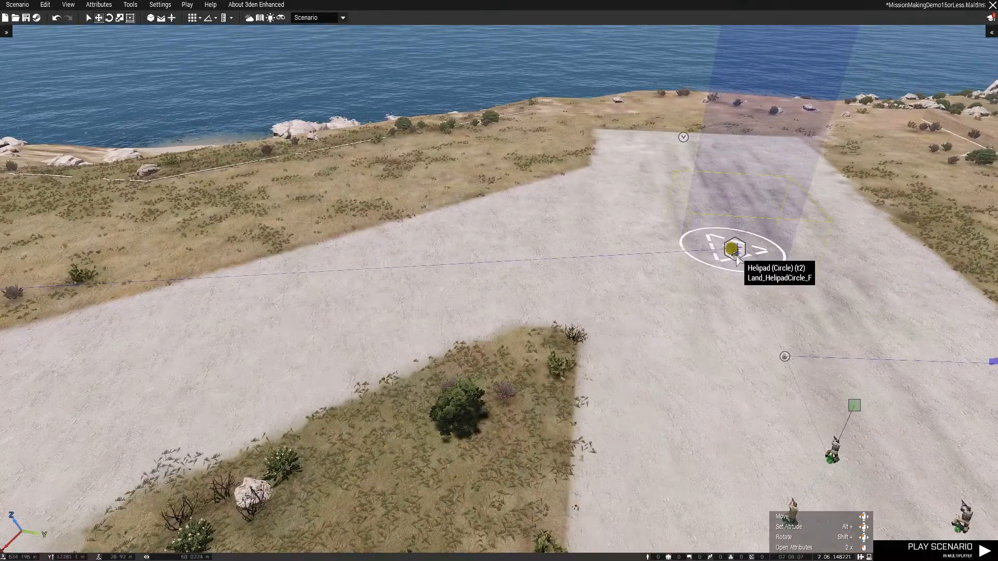
scroll(739, 256, up, 2)
scroll(740, 258, up, 4)
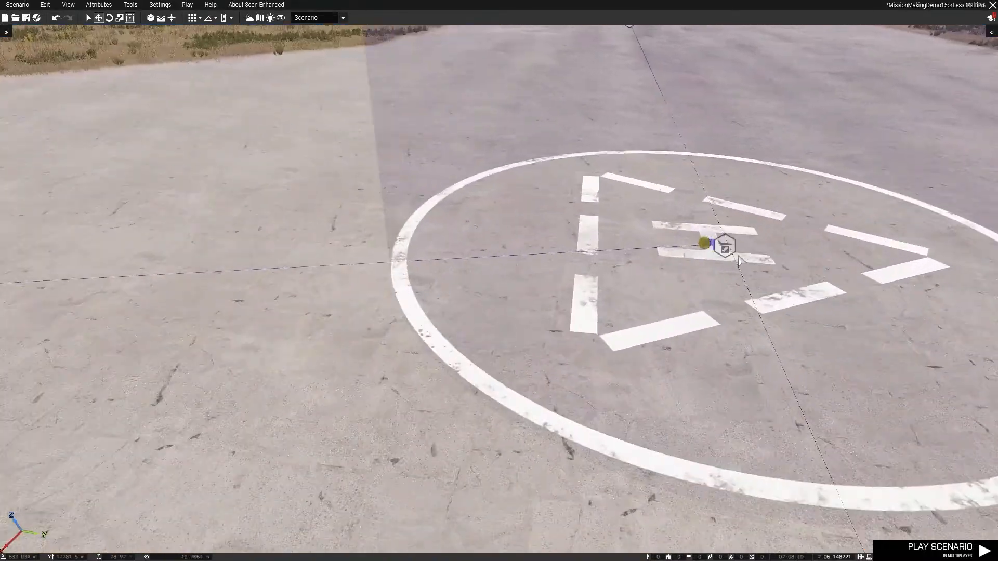
scroll(738, 256, up, 1)
drag(722, 238, 770, 255)
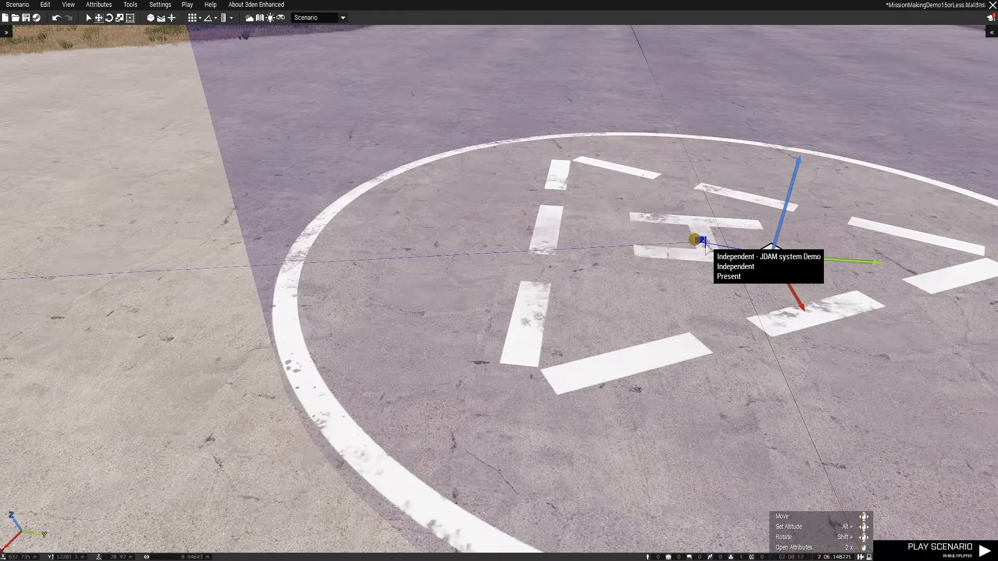
Inspect the attributes of the Independent - JDAM system Demo trigger and select its linked JDAM module
double_click(706, 245)
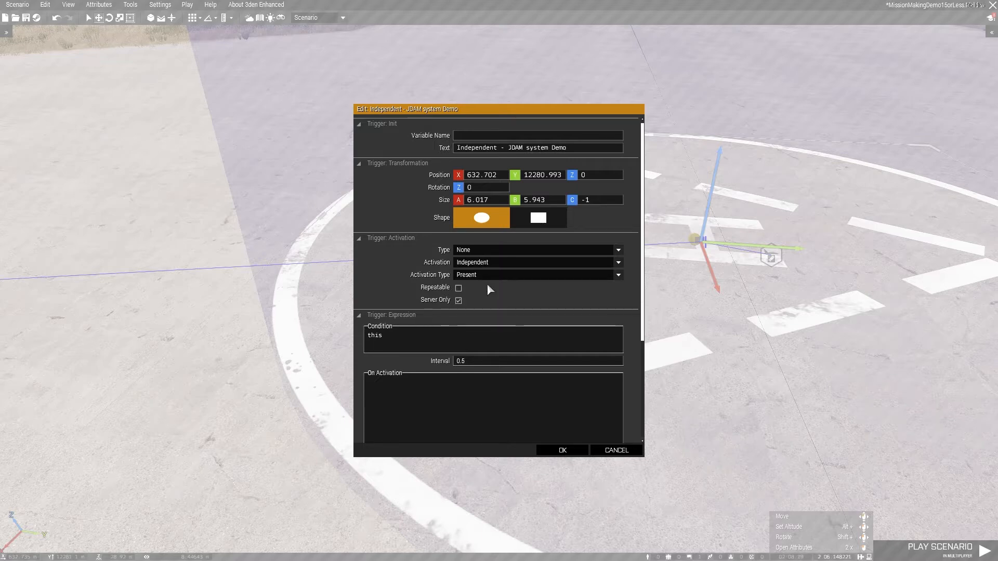
click(562, 449)
click(769, 255)
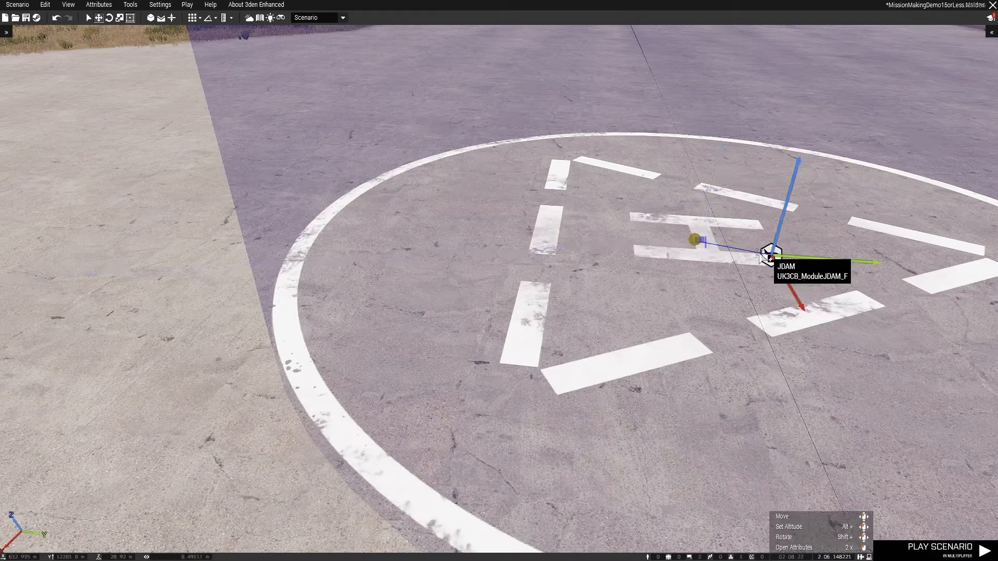
Inspect the Tracers module's colour, delay and custom target settings, and the variable name of the helipad it targets
scroll(767, 255, up, 2)
right_drag(725, 256, 557, 226)
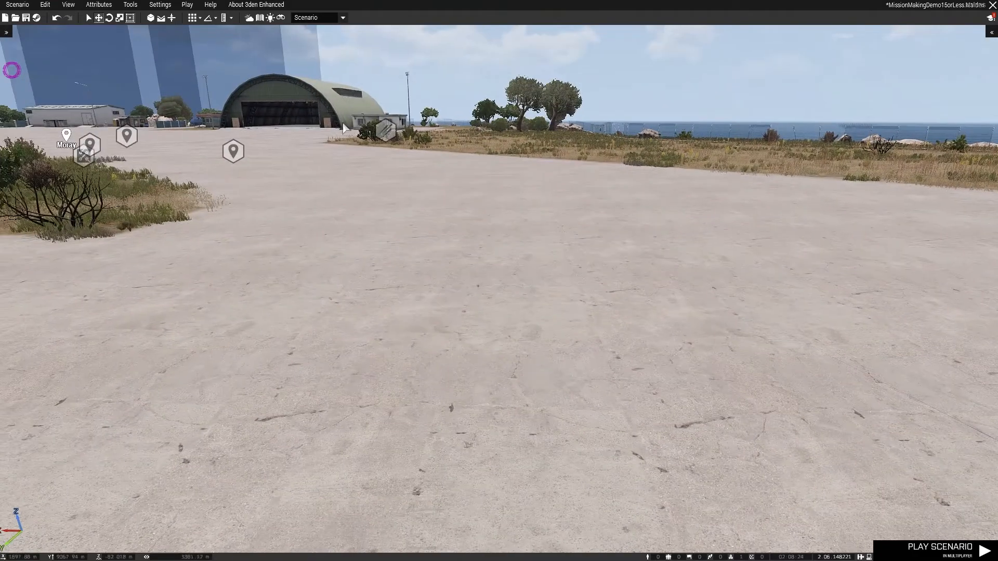
click(376, 132)
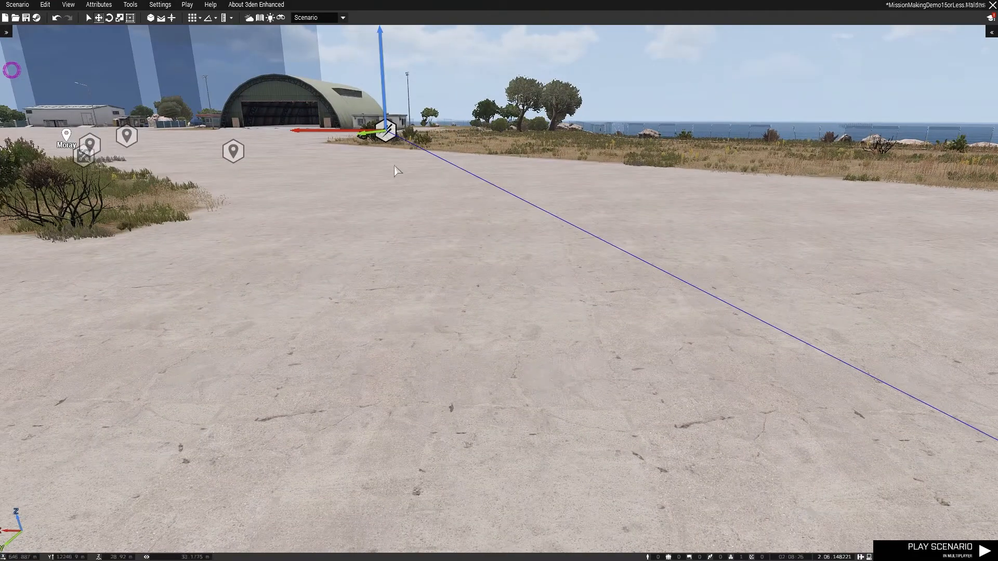
click(88, 18)
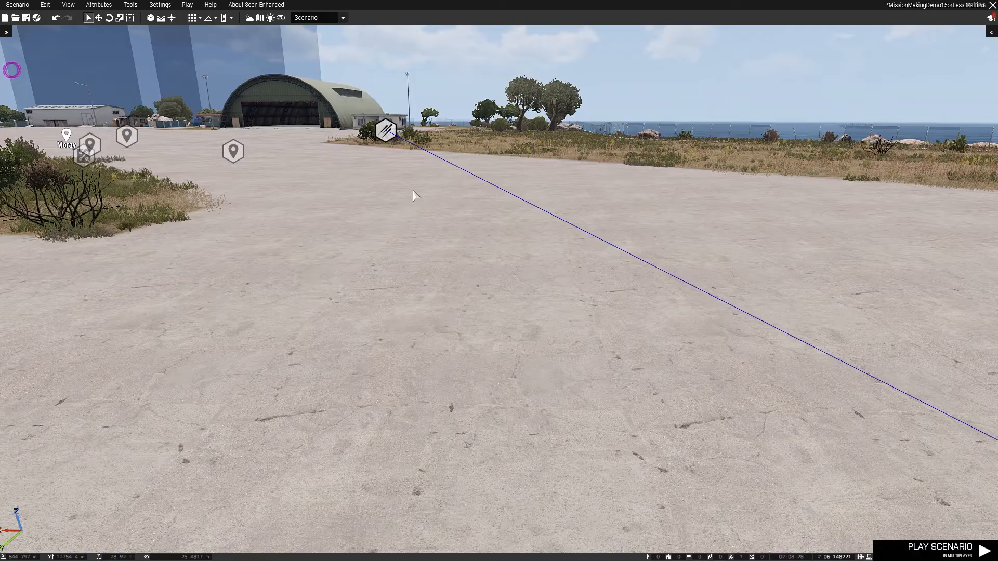
double_click(381, 131)
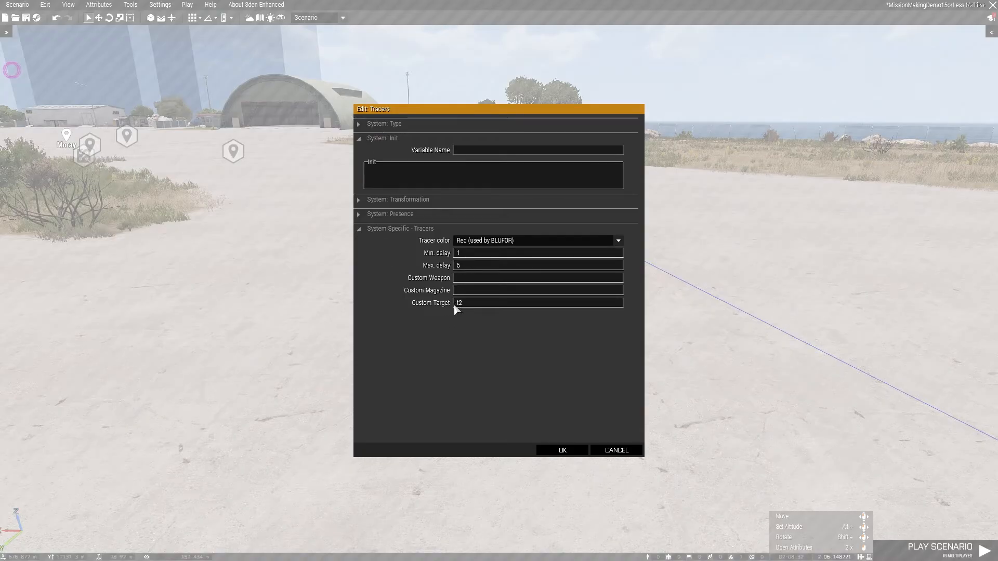
click(559, 449)
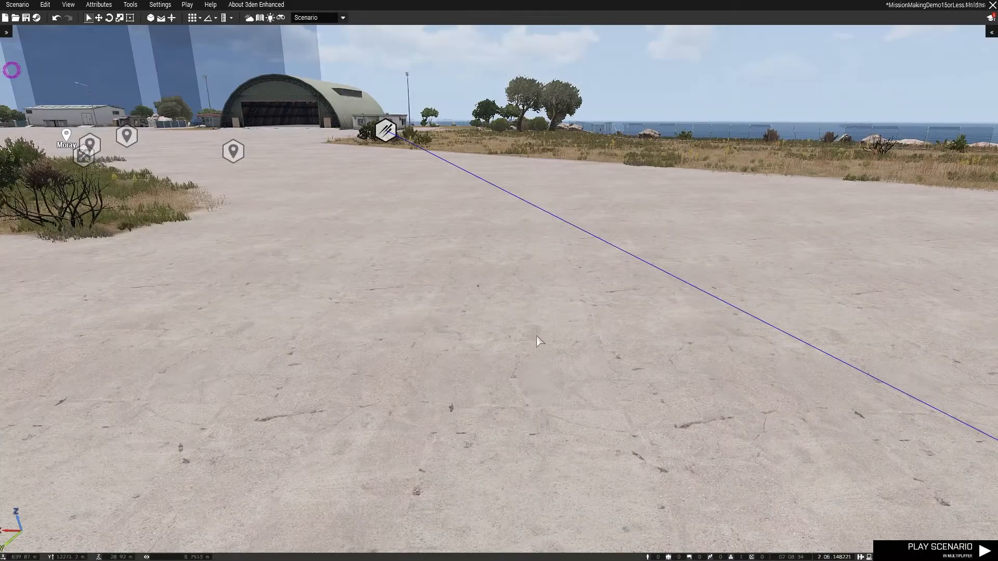
double_click(376, 185)
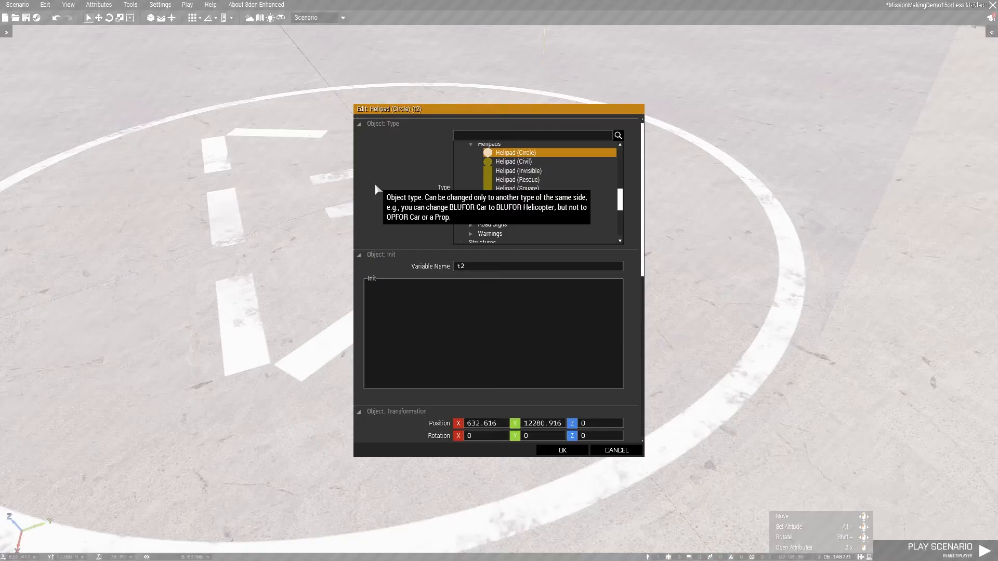
click(562, 450)
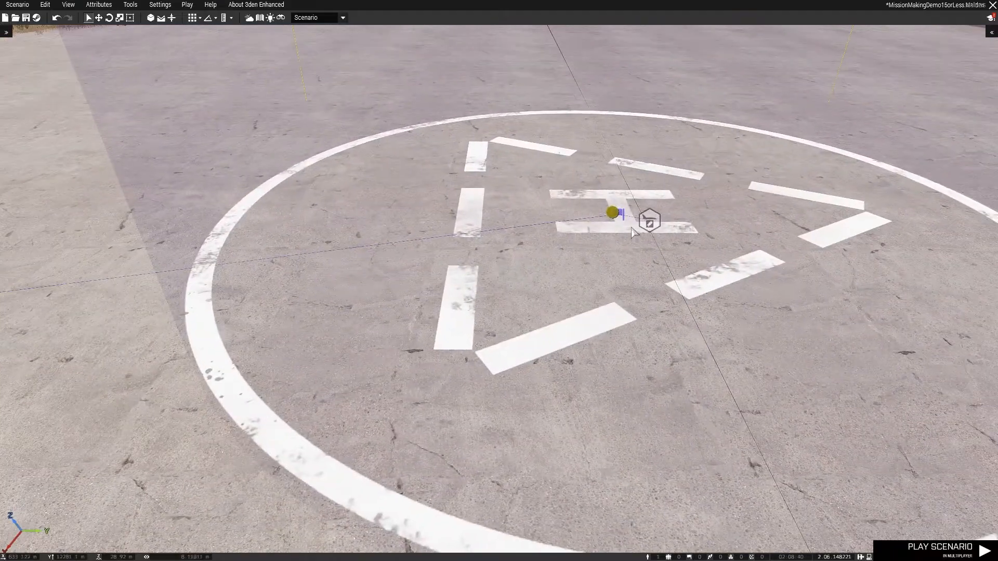
Select the Echo - Skip Waypoint System Demo trigger and view its waypoint link, the helipad and the Tracers module from above
scroll(653, 244, down, 5)
scroll(645, 270, down, 4)
right_drag(645, 270, 643, 347)
key(s)
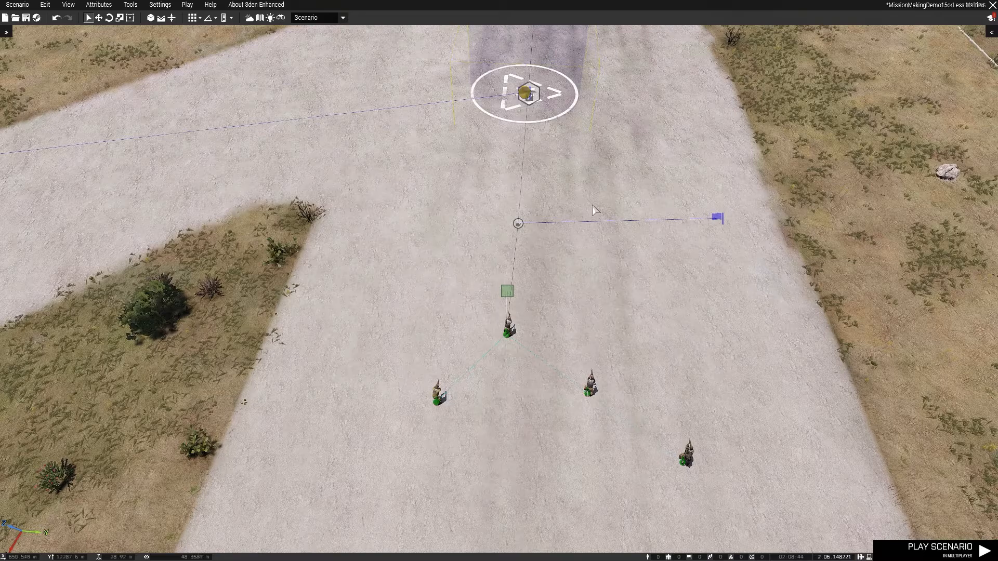
click(718, 218)
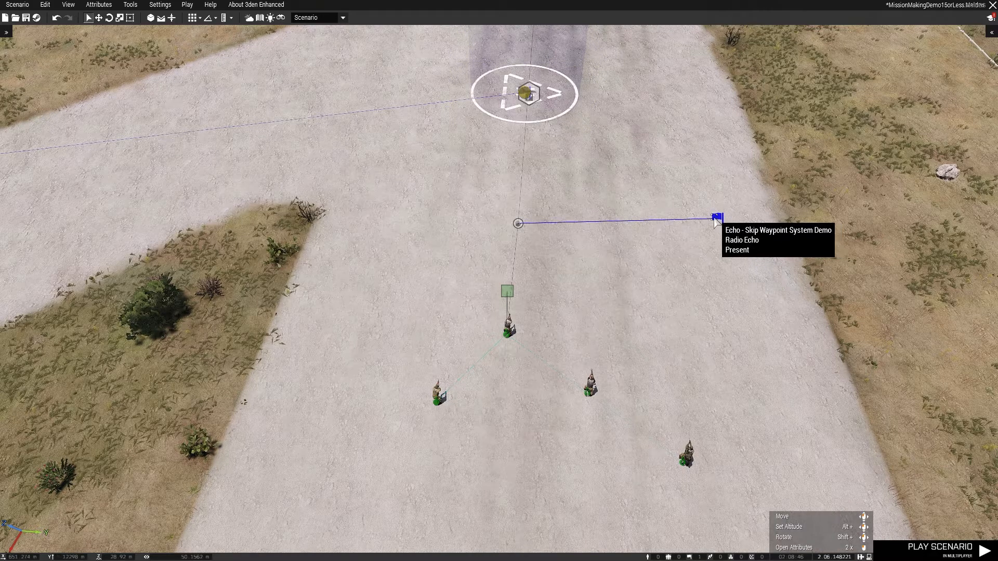
key(a)
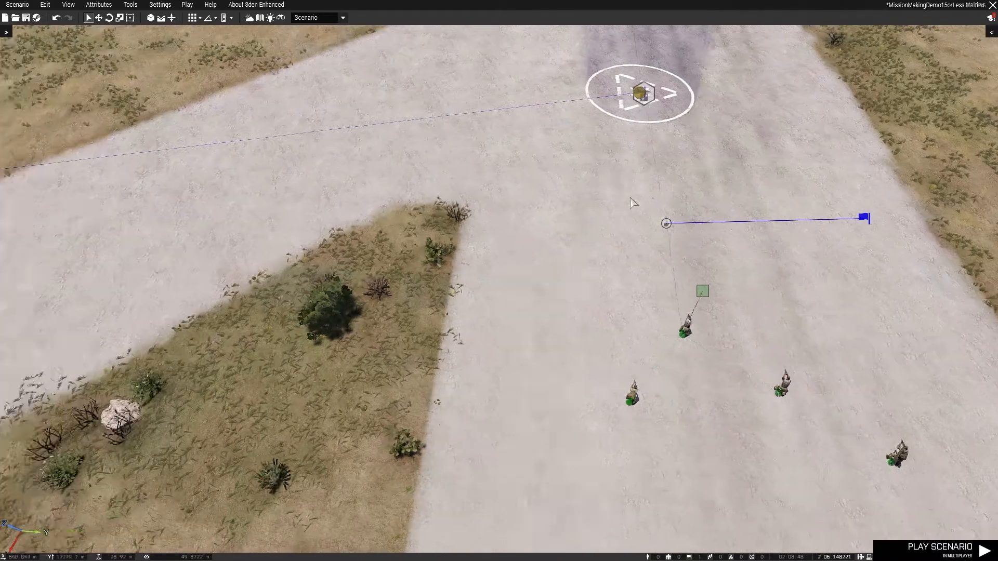
key(q)
right_drag(323, 206, 358, 223)
key(s)
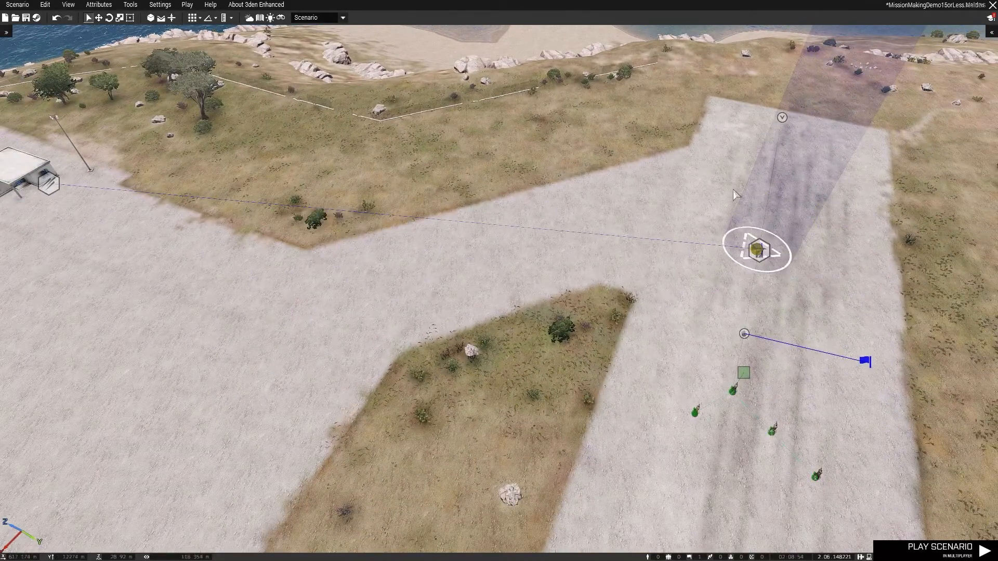
Show the system module list, go to the Lavalle camp and nudge the Hide Terrain Objects module on the H-barrier wall
key(F5)
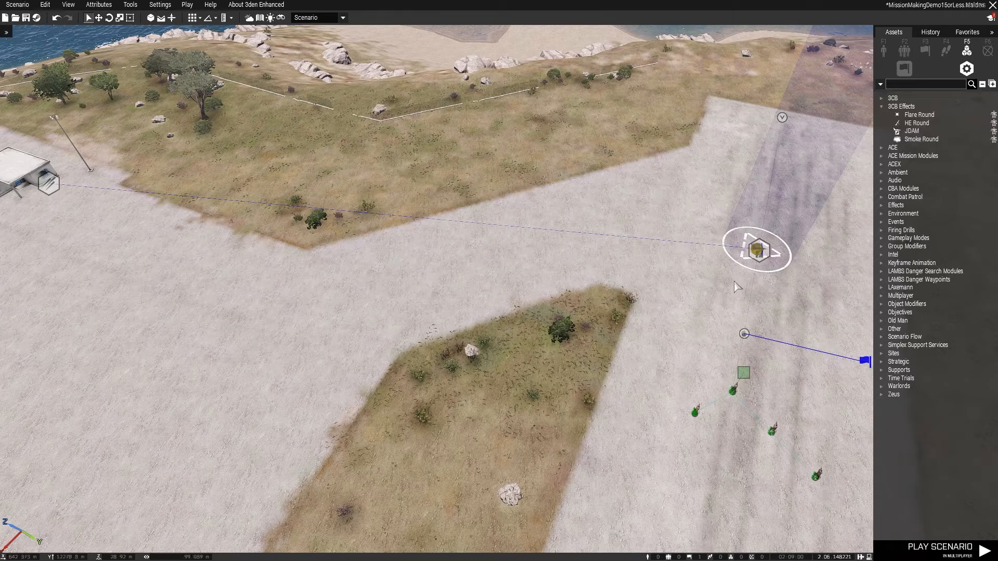
key(m)
scroll(619, 397, down, 4)
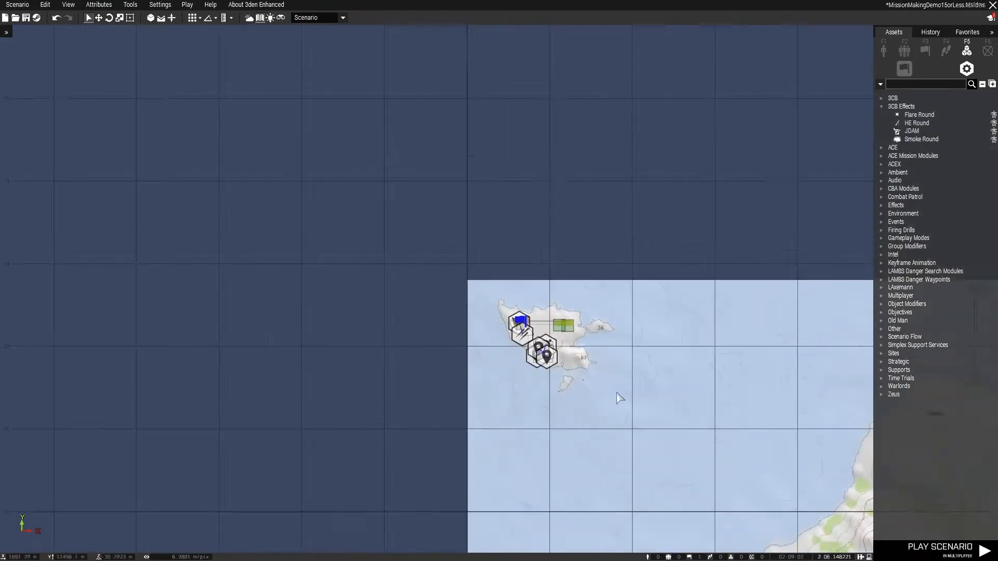
scroll(484, 371, up, 10)
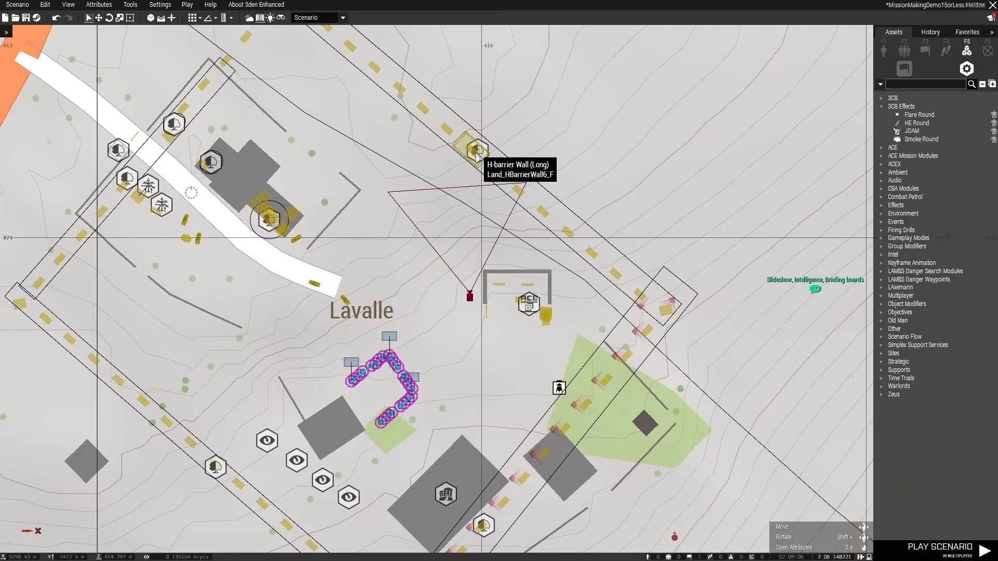
key(m)
key(w)
scroll(523, 220, down, 2)
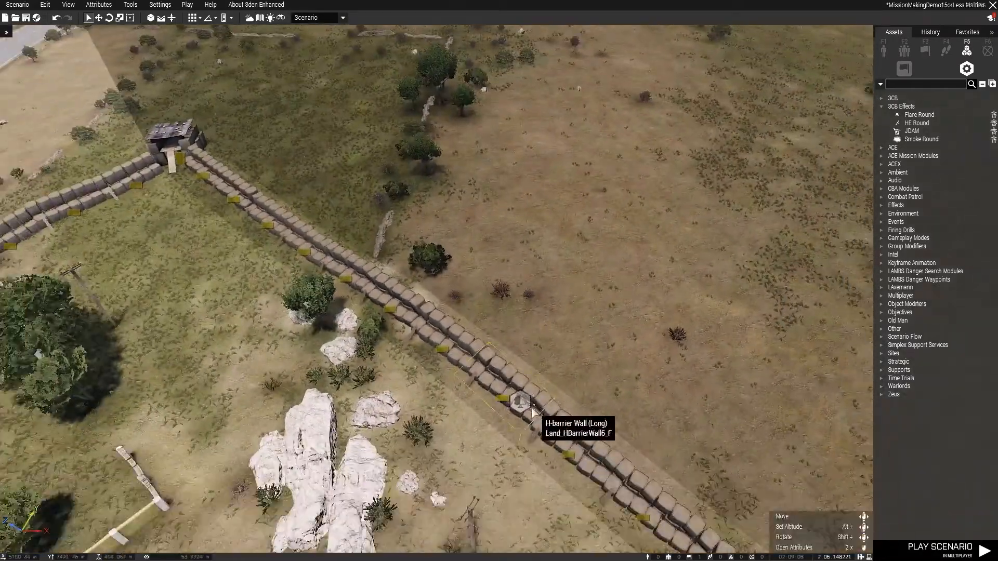
mouse_move(520, 396)
mouse_down()
mouse_move(591, 344)
mouse_move(513, 397)
mouse_move(523, 393)
mouse_up()
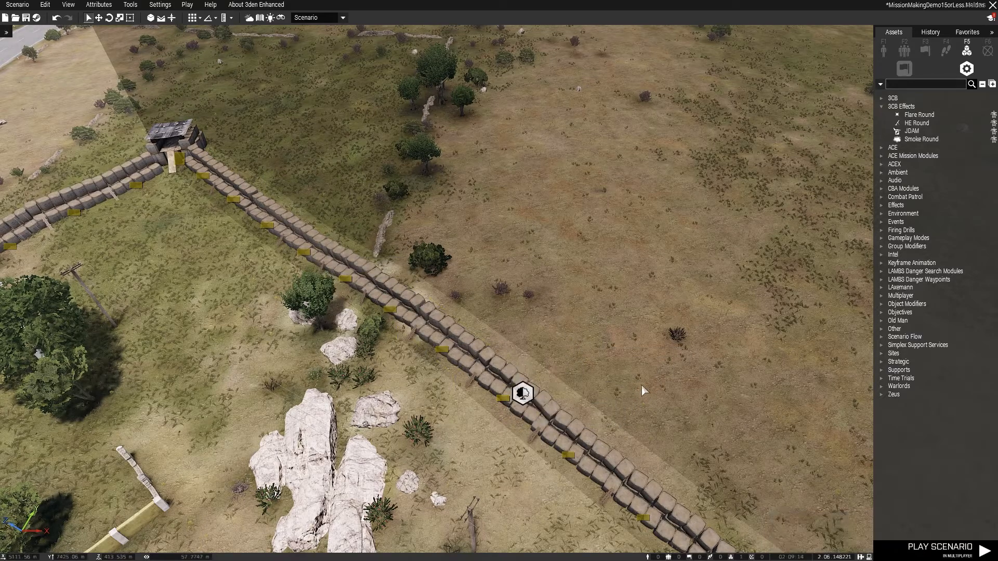
Move the Edit Terrain Object module to the middle of the long building's roof and list the Environment modules
key(s)
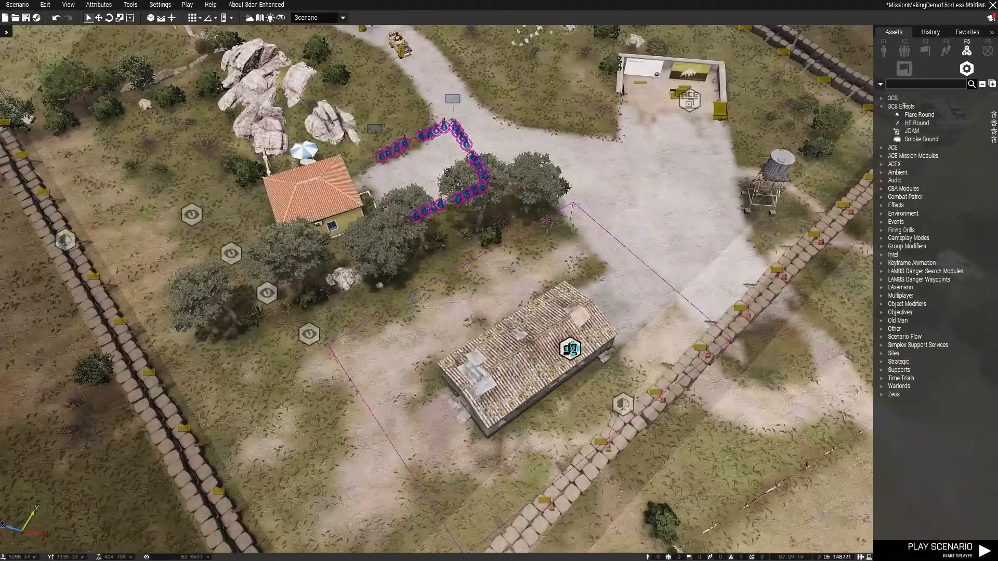
drag(570, 349, 522, 358)
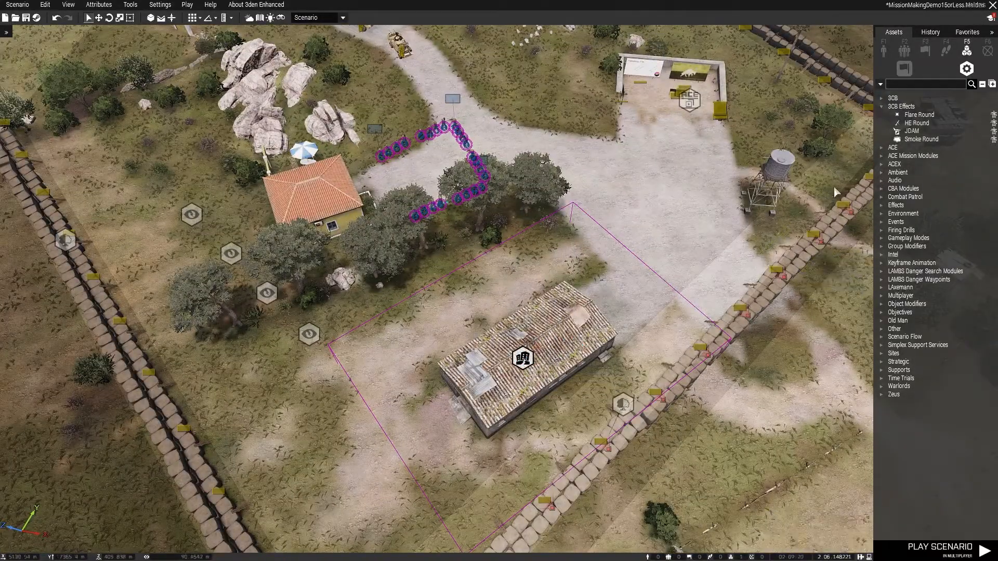
click(884, 106)
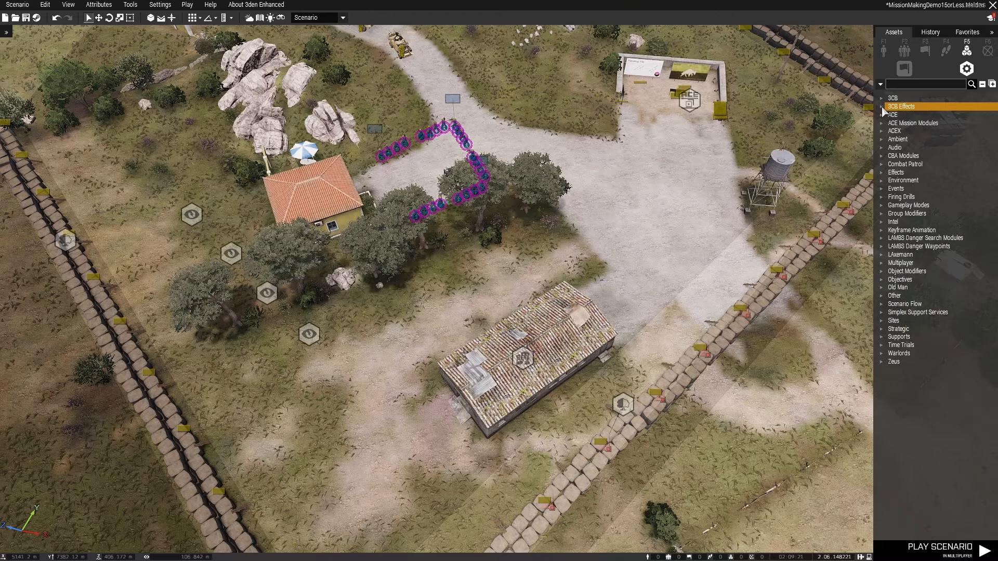
click(884, 180)
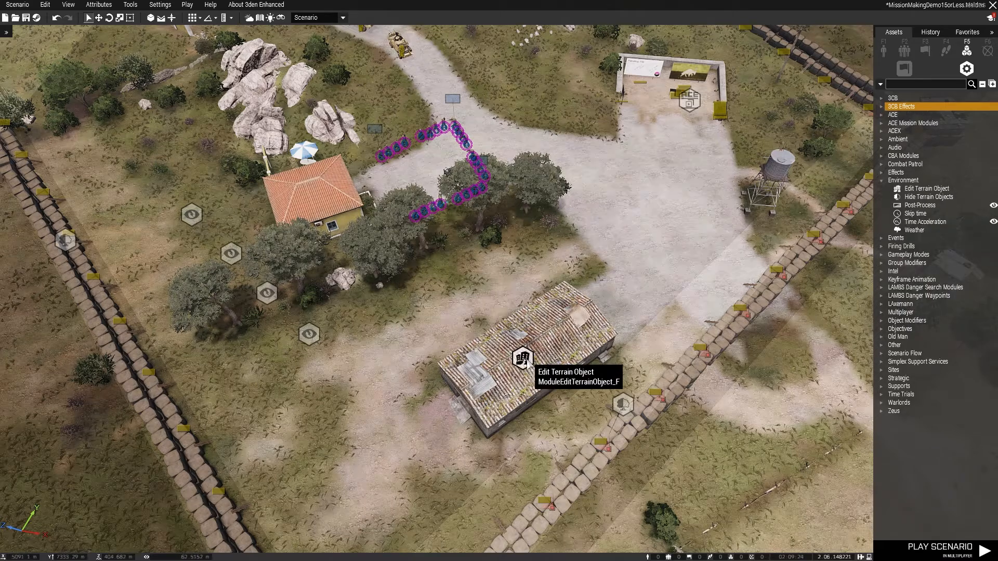
Move the Edit Terrain Object module onto the wall beyond the rocks and try the Hidden and destroyed object states on it
drag(524, 357, 257, 206)
key(w)
key(a)
double_click(258, 205)
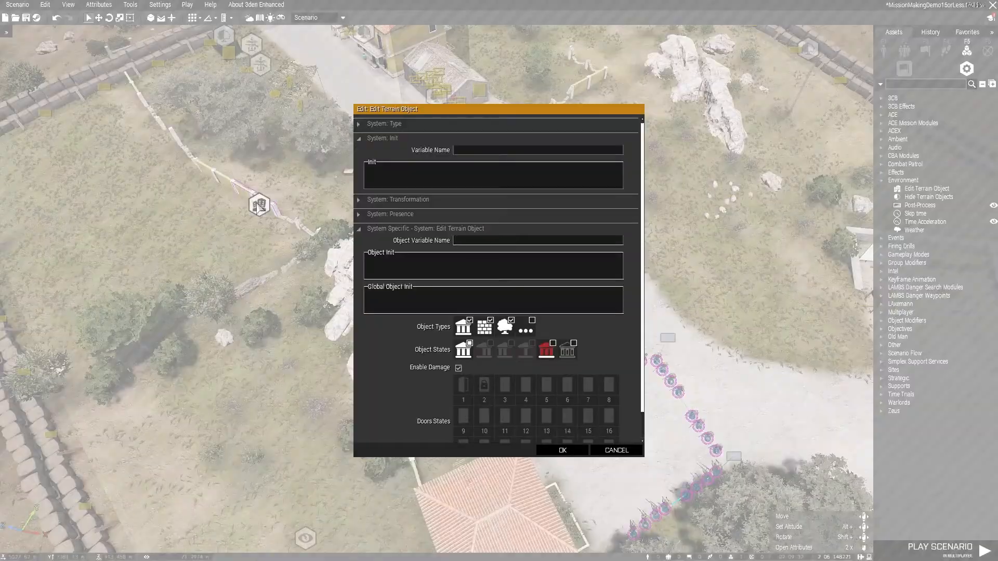
click(570, 345)
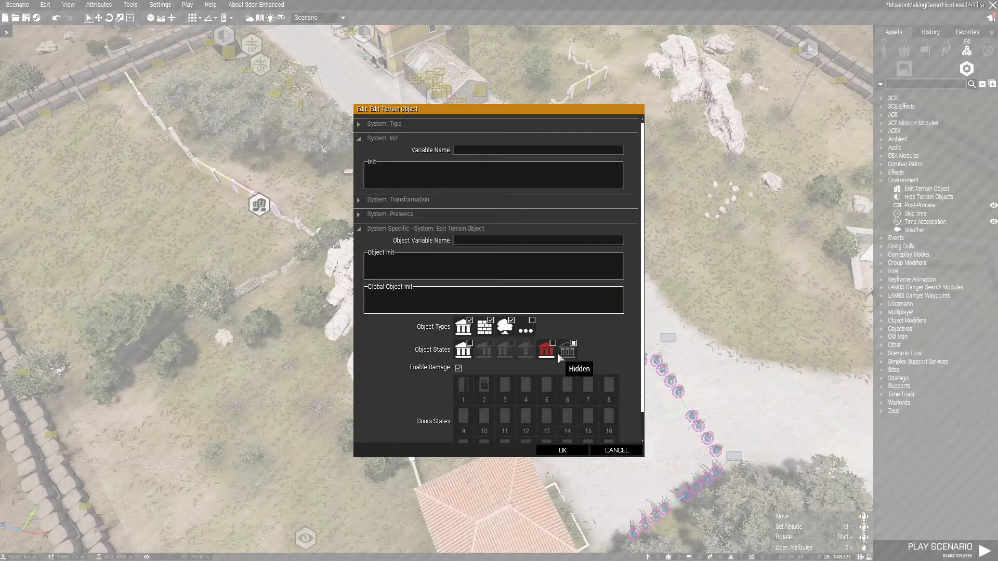
click(556, 350)
click(563, 449)
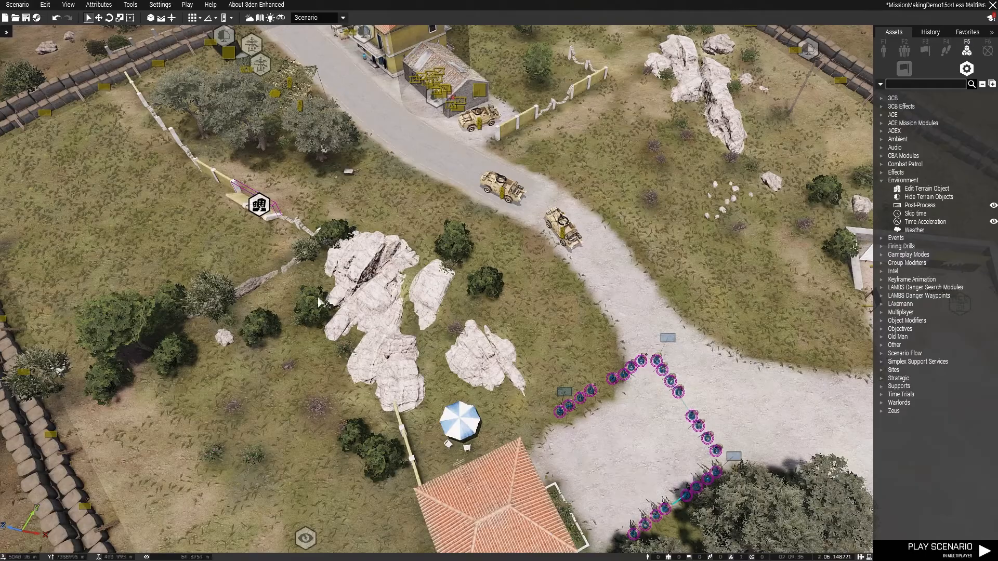
Move the Edit Terrain Object module back onto the long building and set its object state to undamaged
key(s)
drag(265, 203, 370, 271)
key(d)
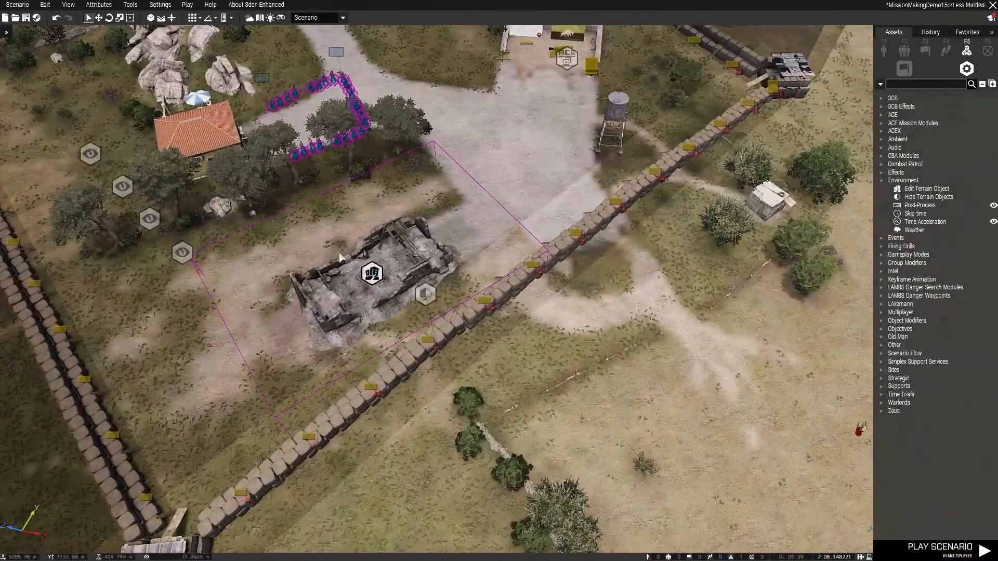
double_click(370, 270)
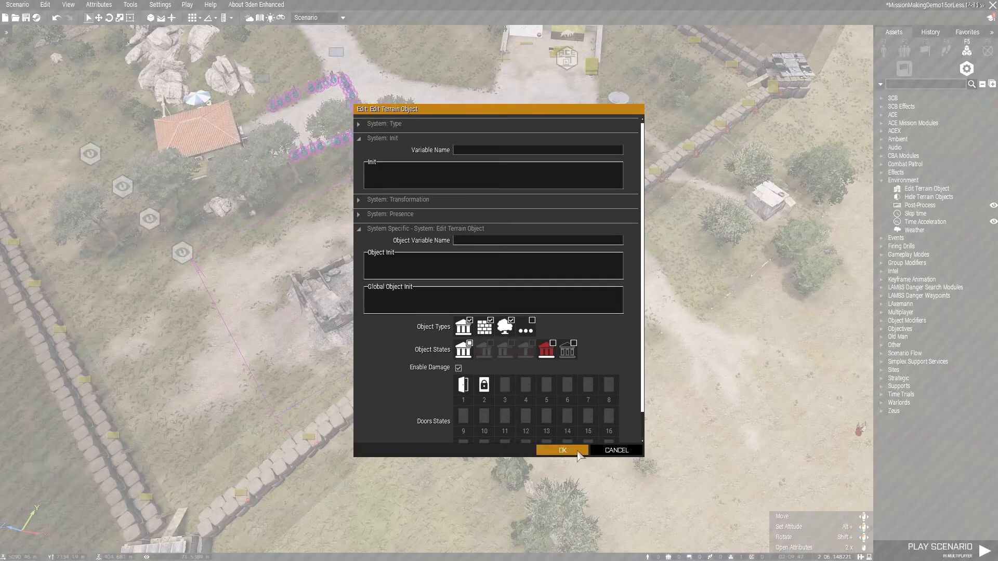
click(560, 450)
Cycle the state of door 1 in the long building's Edit Terrain Object module and view the door markers
double_click(371, 273)
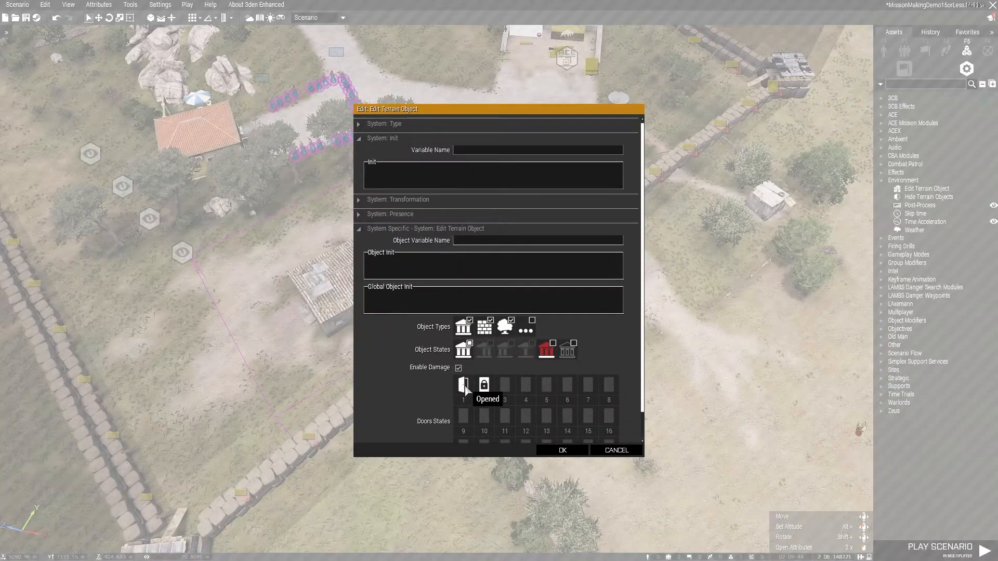
click(464, 385)
click(463, 386)
click(562, 450)
scroll(452, 314, up, 6)
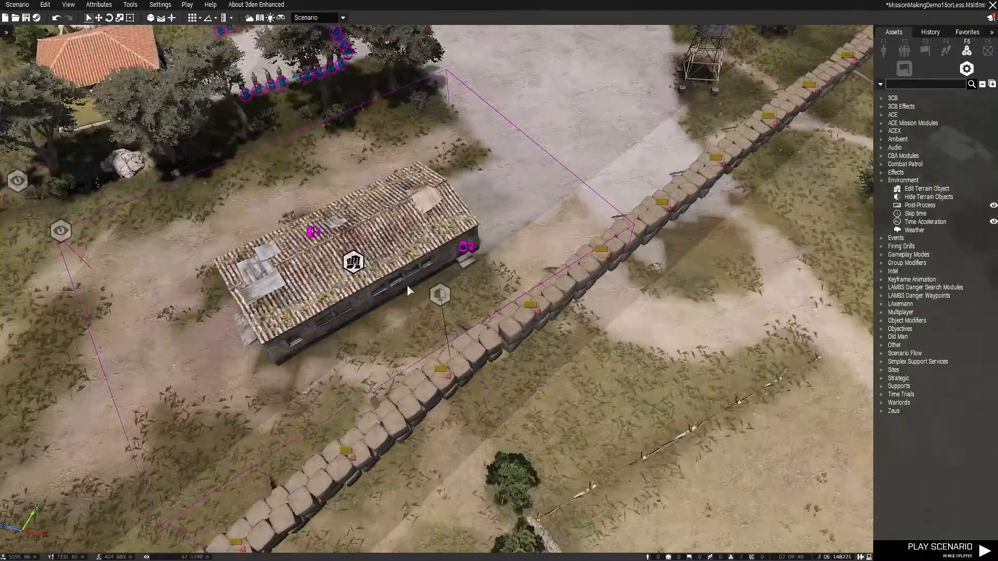
Collapse the Environment modules and list the LAMBS Danger Waypoints and LAMBS Danger Search Modules instead
key(d)
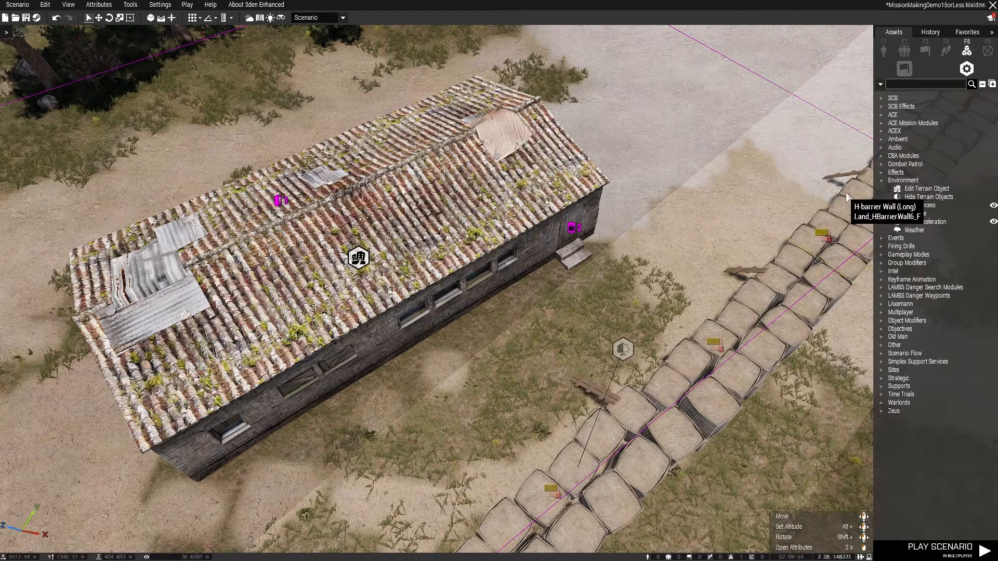
click(885, 182)
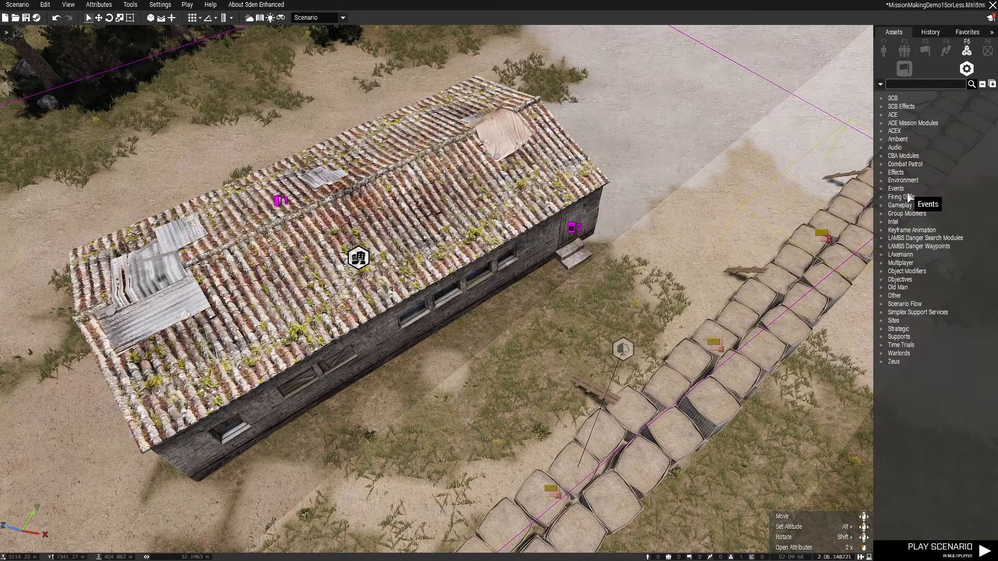
click(881, 246)
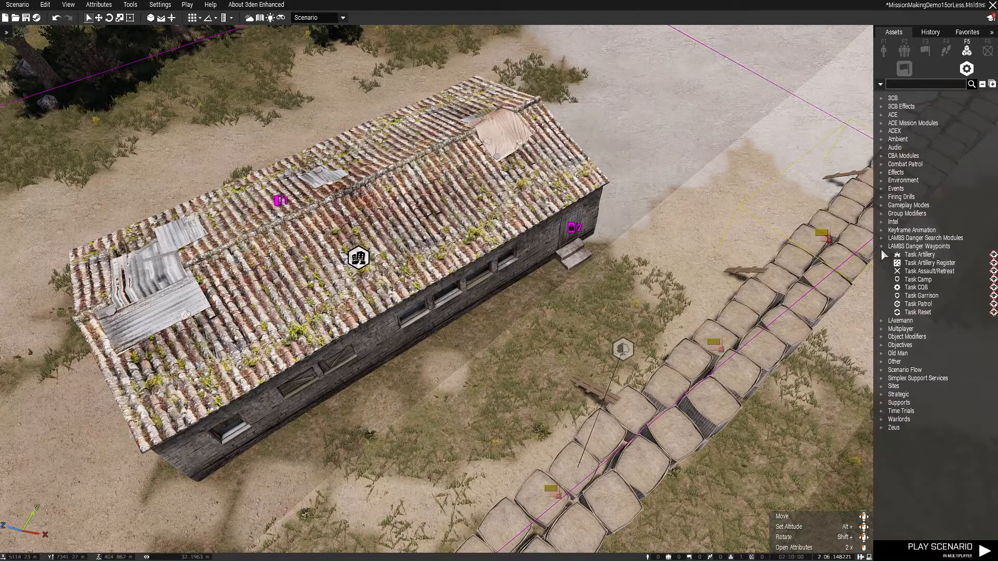
click(882, 239)
Examine the LAMBS Camp, Patrol, Garrison and Danger Search module examples and their surroundings on the map
key(m)
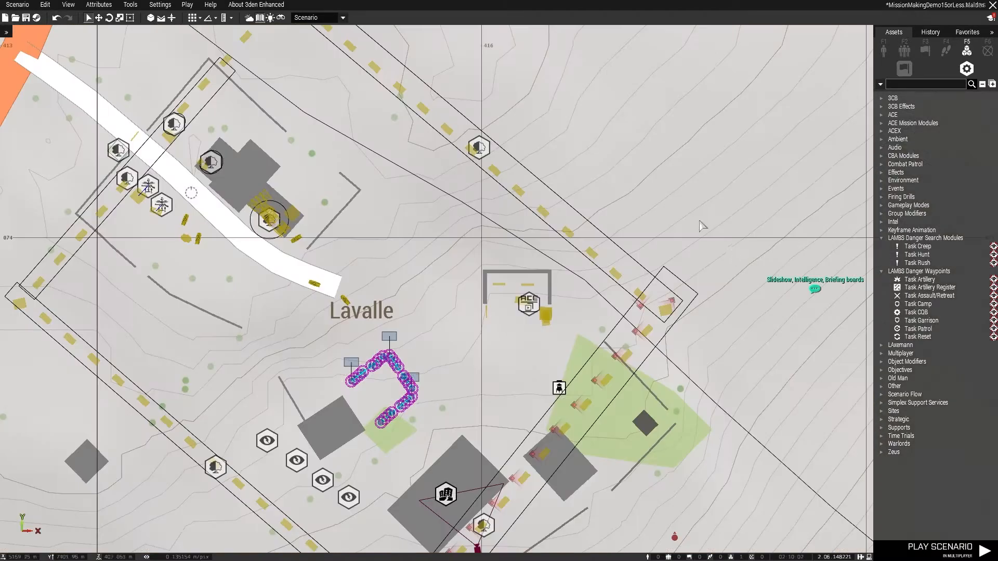
scroll(677, 255, down, 4)
right_drag(730, 307, 414, 36)
right_drag(589, 309, 607, 46)
scroll(544, 223, down, 2)
right_drag(534, 354, 554, 443)
scroll(512, 203, up, 7)
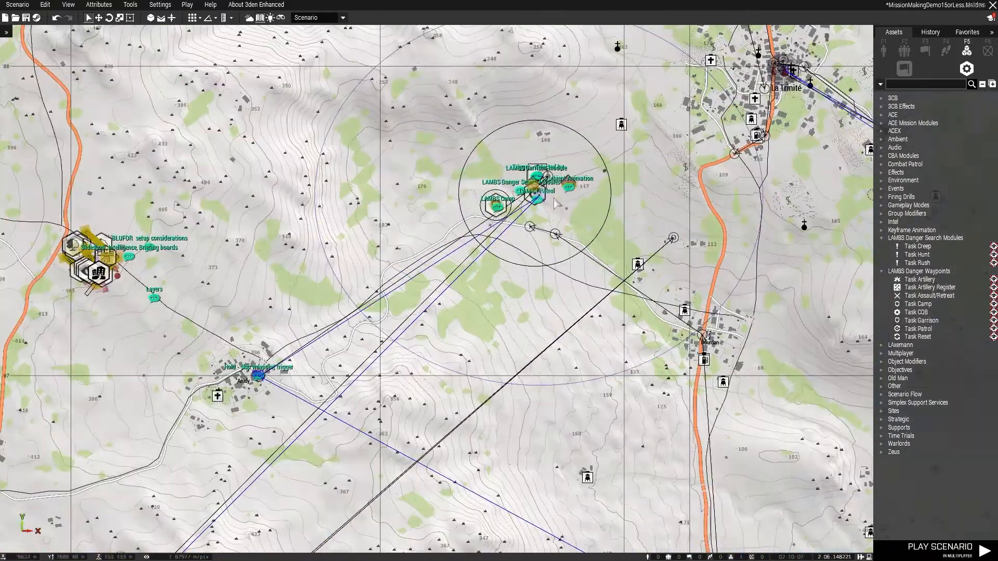
scroll(513, 203, up, 3)
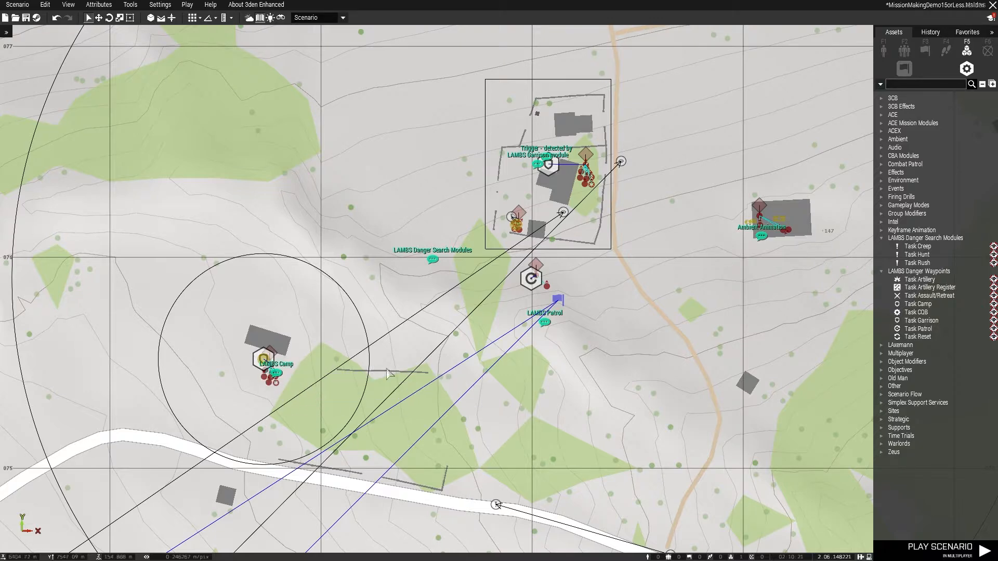
scroll(524, 296, down, 4)
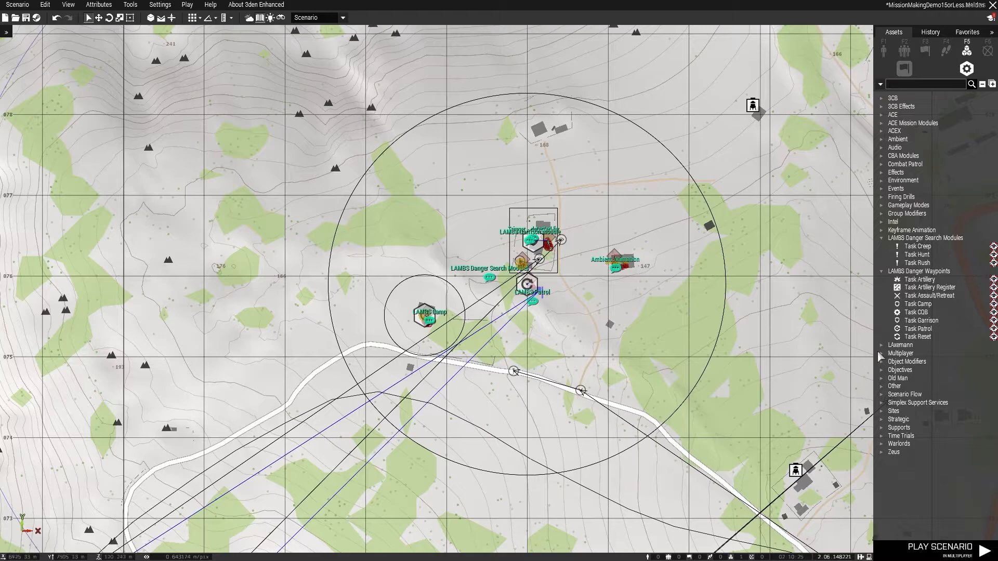
scroll(757, 396, down, 4)
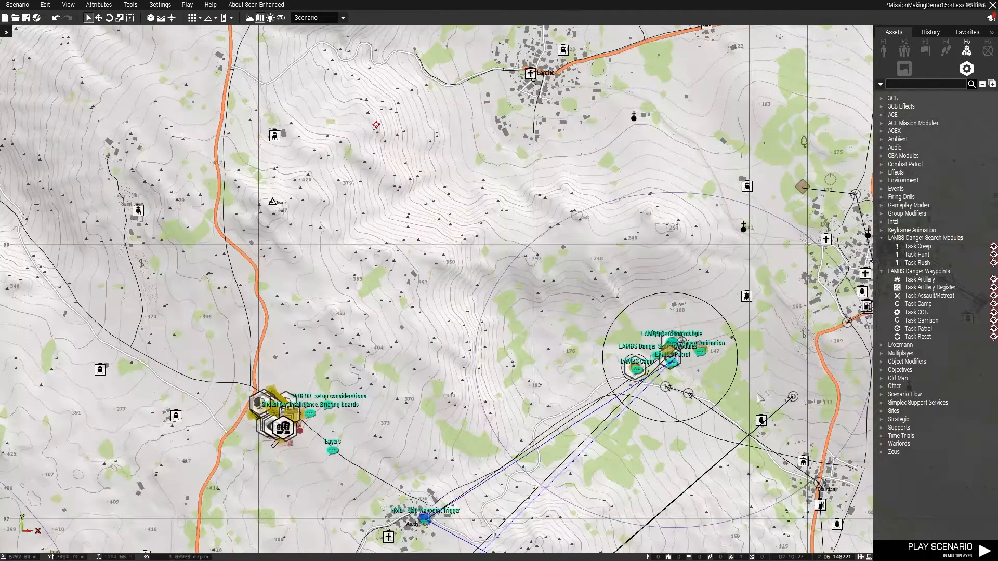
right_drag(721, 360, 666, 152)
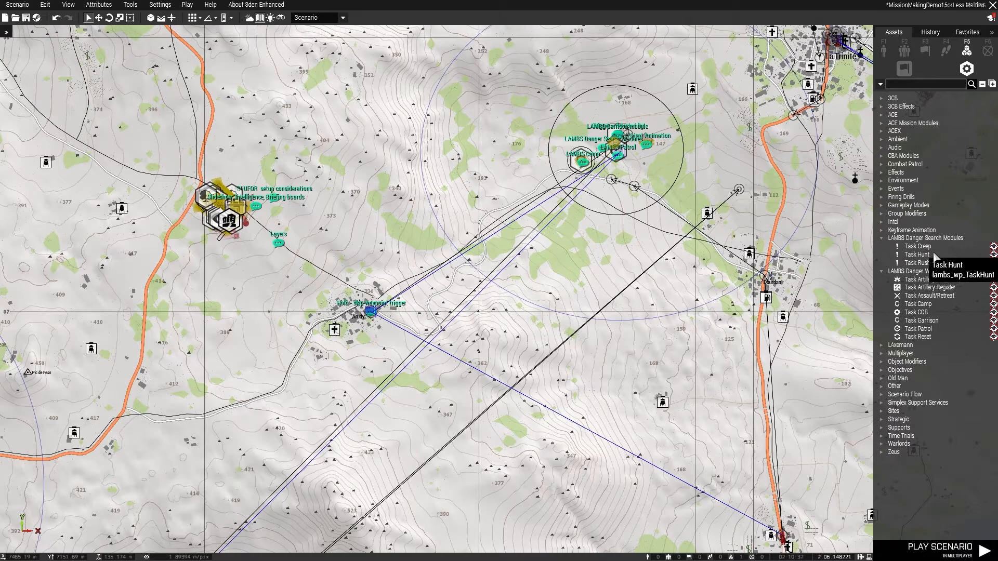
Try out a Task Creep and a Task Rush module on the map west of the LAMBS Camp example and delete both
click(919, 246)
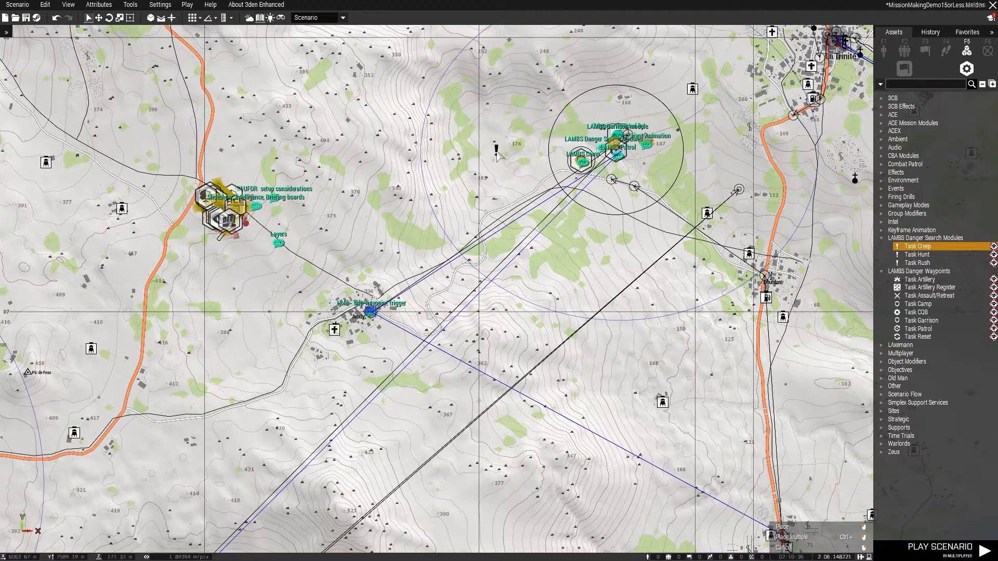
right_drag(491, 152, 424, 222)
click(491, 224)
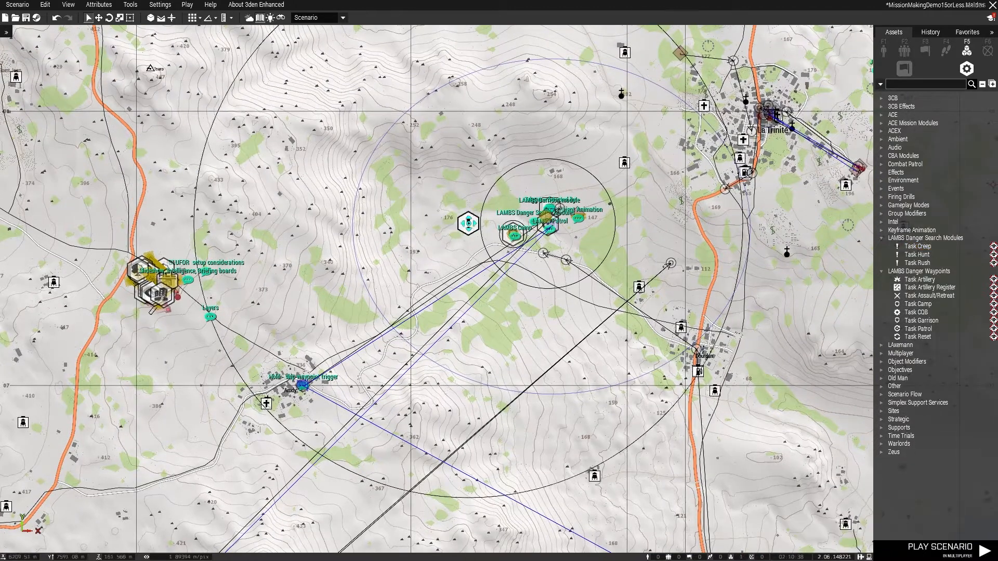
drag(491, 224, 457, 222)
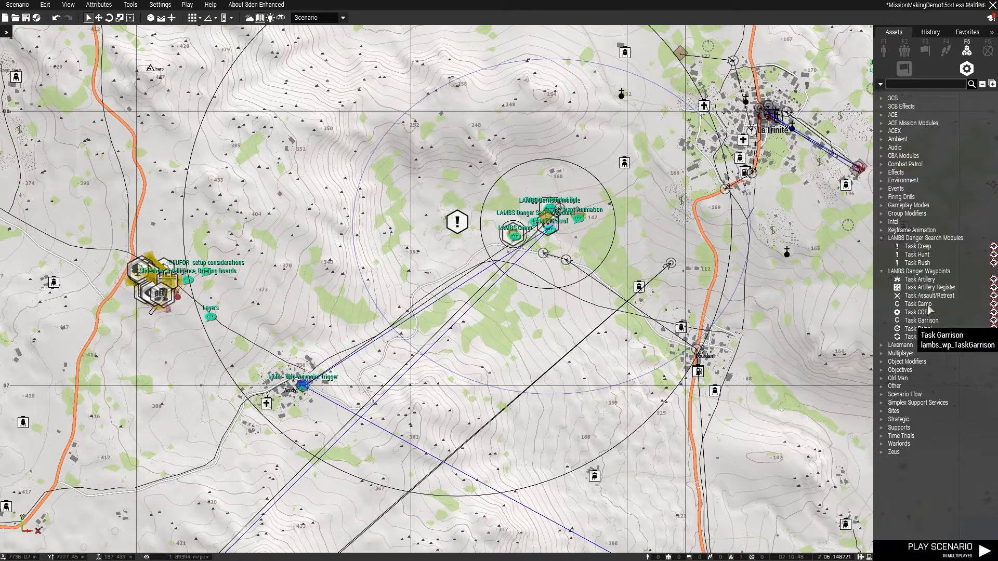
click(453, 282)
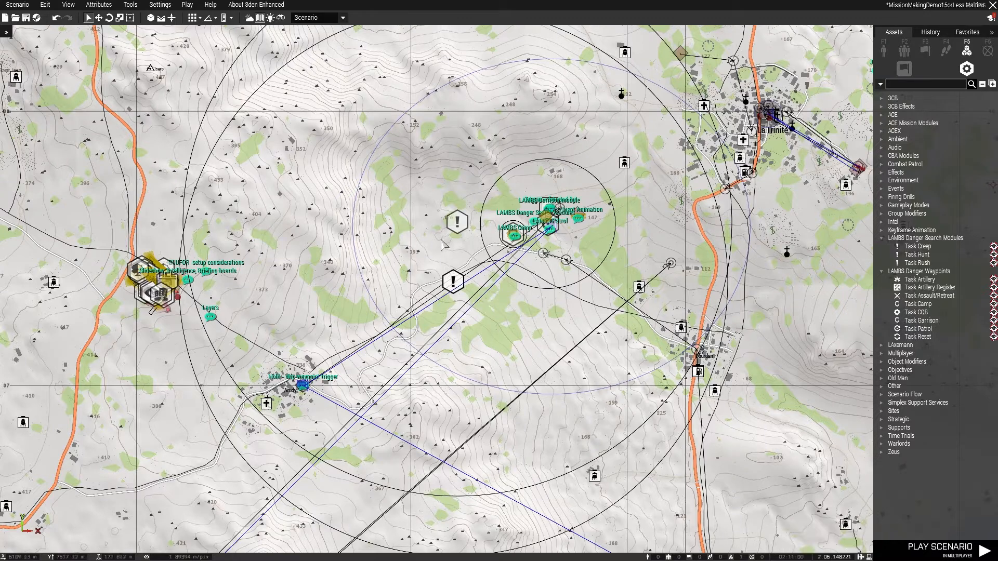
key(Delete)
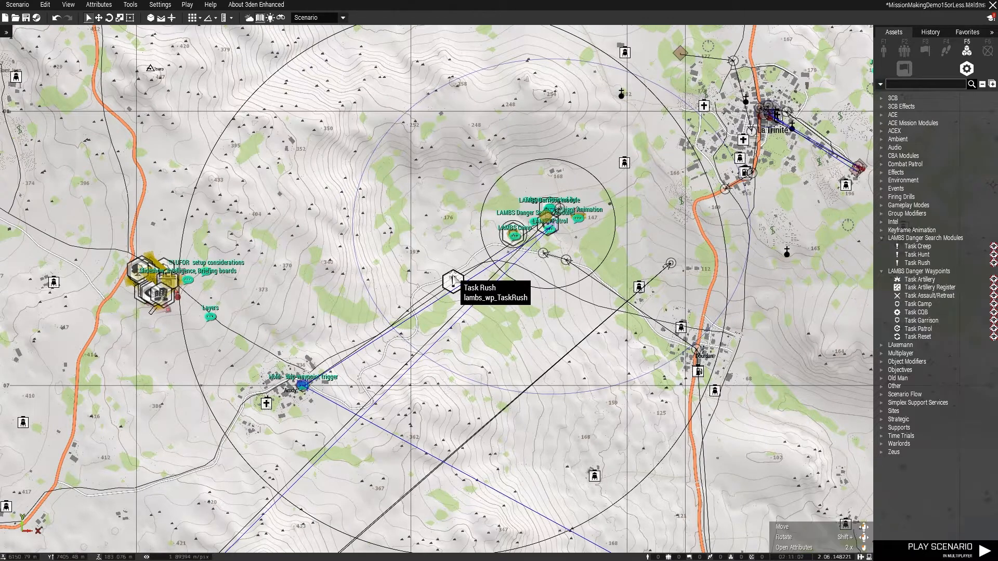
key(Delete)
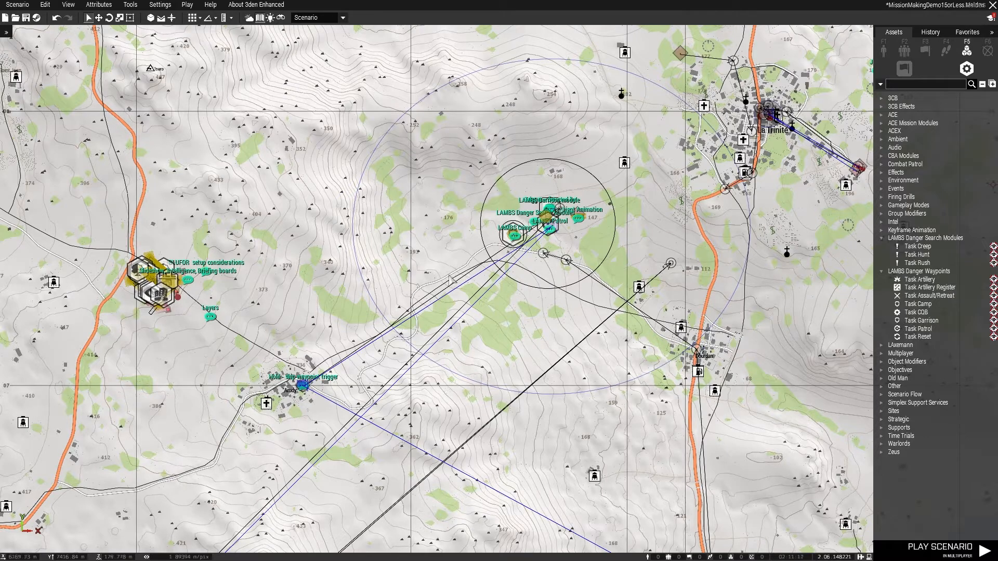
Locate the two squads and buildings at the east end of the Pegasus Air Co. runway on the northwestern island
right_drag(410, 70, 540, 335)
scroll(541, 335, down, 3)
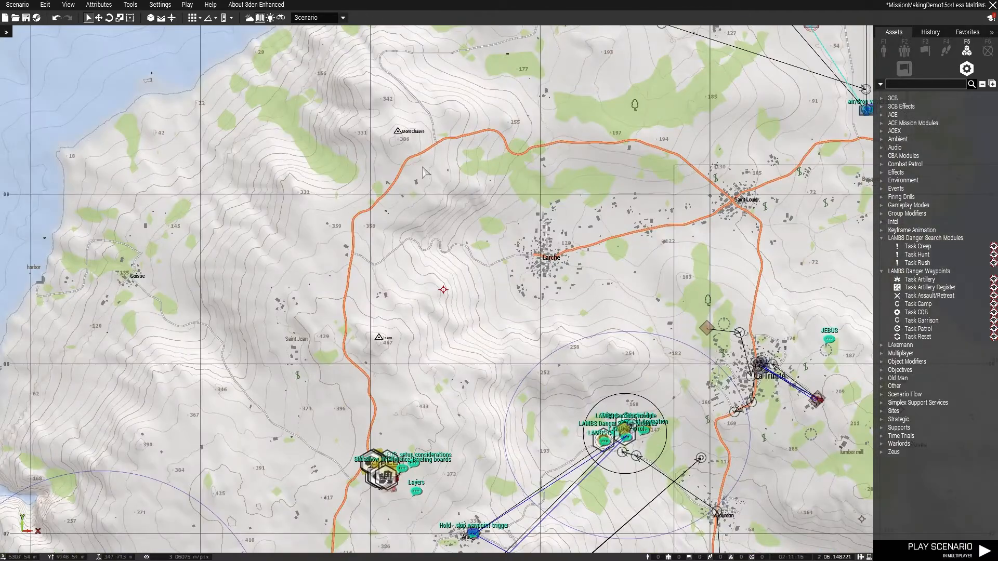
mouse_move(394, 93)
right_down()
mouse_move(586, 341)
mouse_move(608, 411)
right_up()
mouse_move(395, 78)
right_down()
mouse_move(530, 363)
mouse_move(617, 471)
right_up()
right_drag(356, 285, 590, 288)
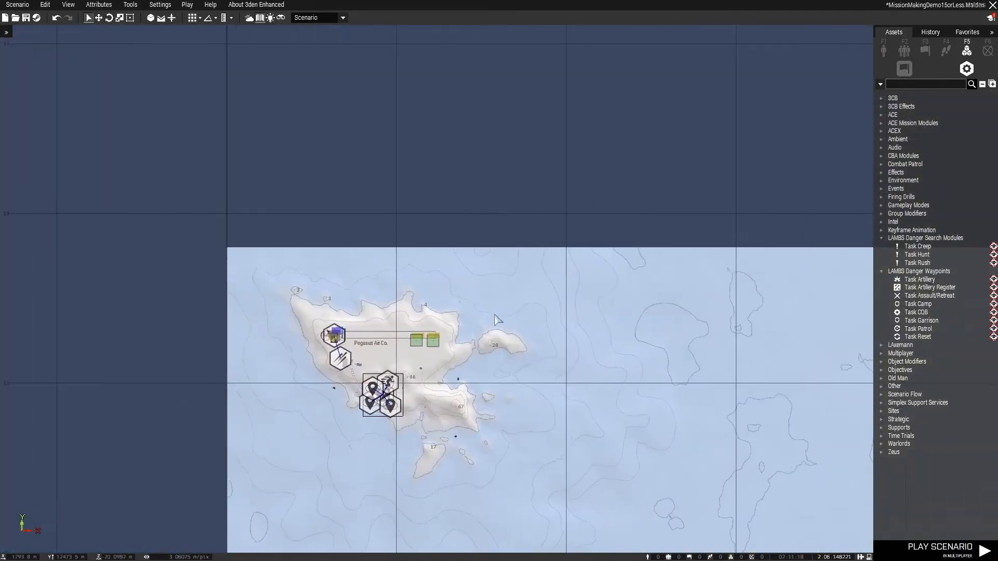
scroll(496, 319, up, 4)
scroll(498, 338, up, 2)
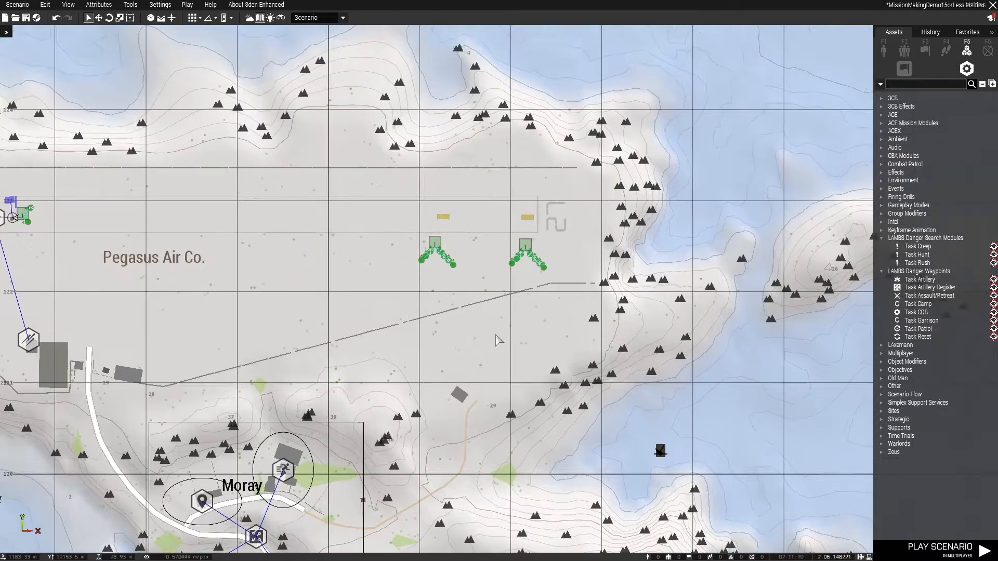
scroll(497, 336, up, 1)
right_drag(501, 342, 580, 389)
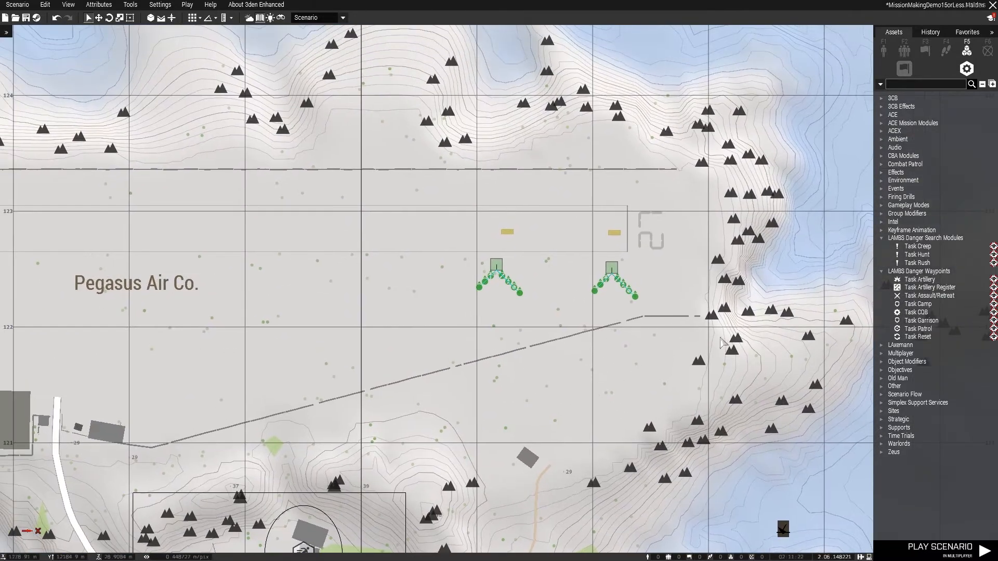
Place a Task Garrison module in front of the eastern runway building and review its attributes
click(917, 320)
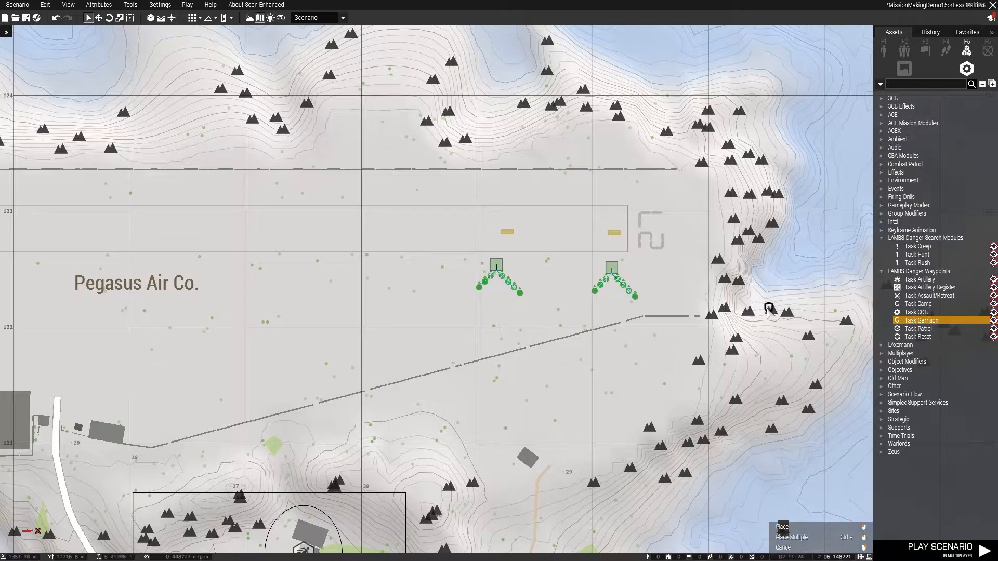
key(m)
key(m)
middle_click(568, 355)
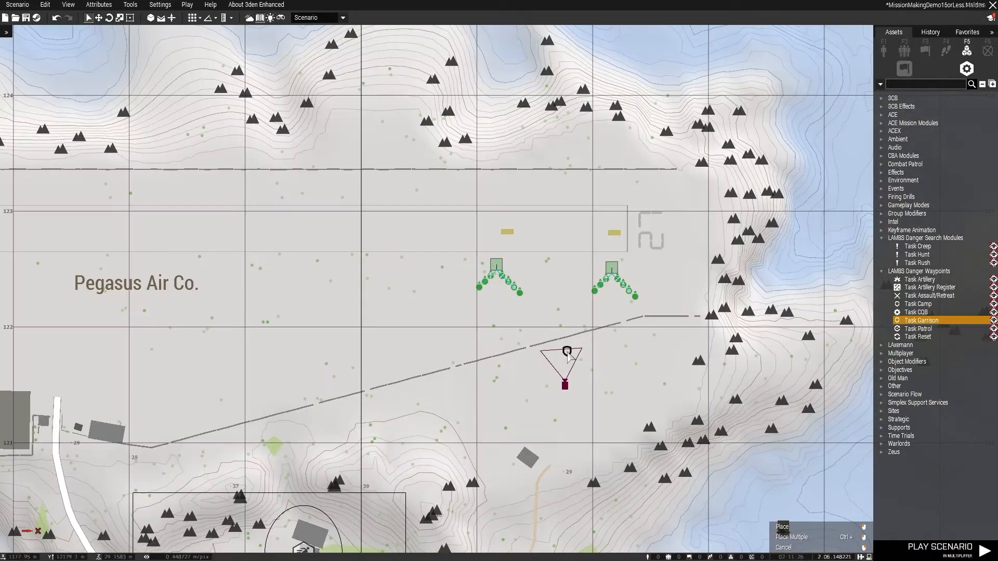
key(m)
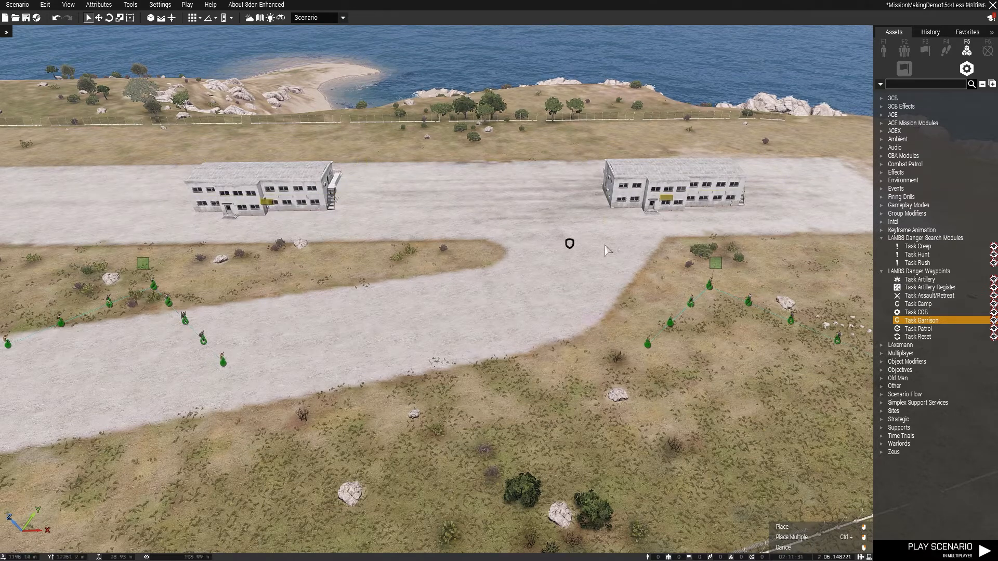
click(682, 206)
double_click(679, 203)
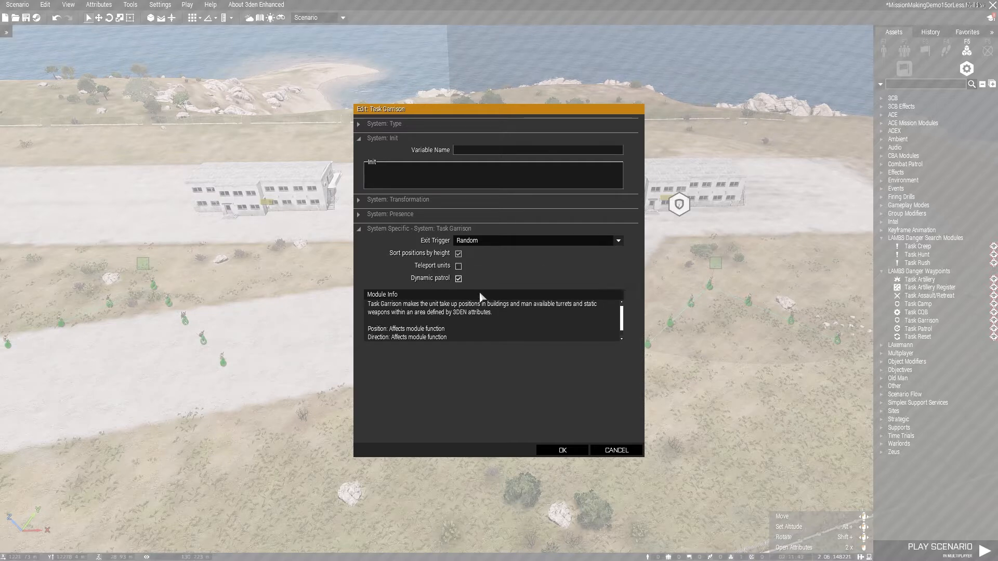
click(558, 450)
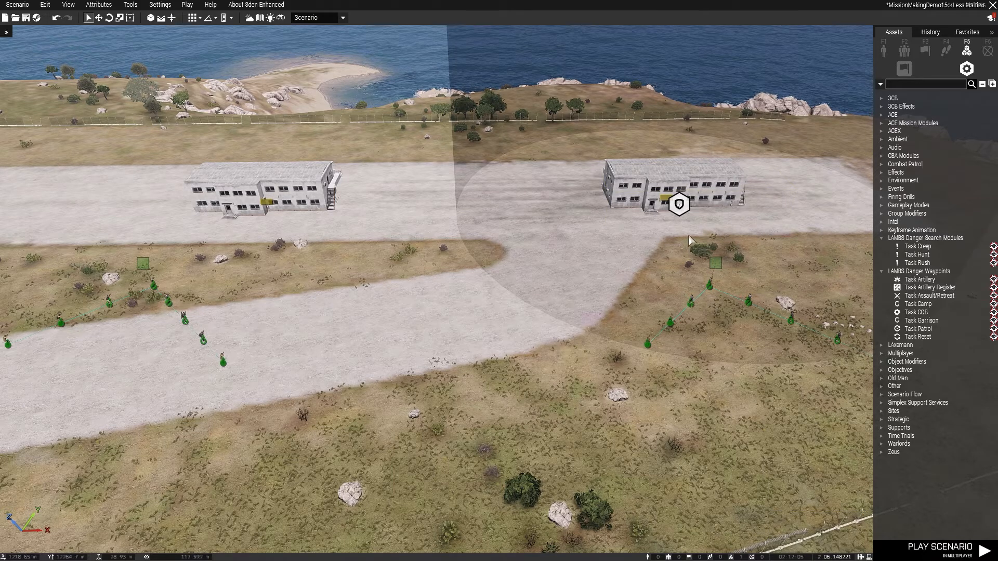
Place a Task CQB module in front of the western runway building and review its script interval setting
key(s)
key(a)
key(w)
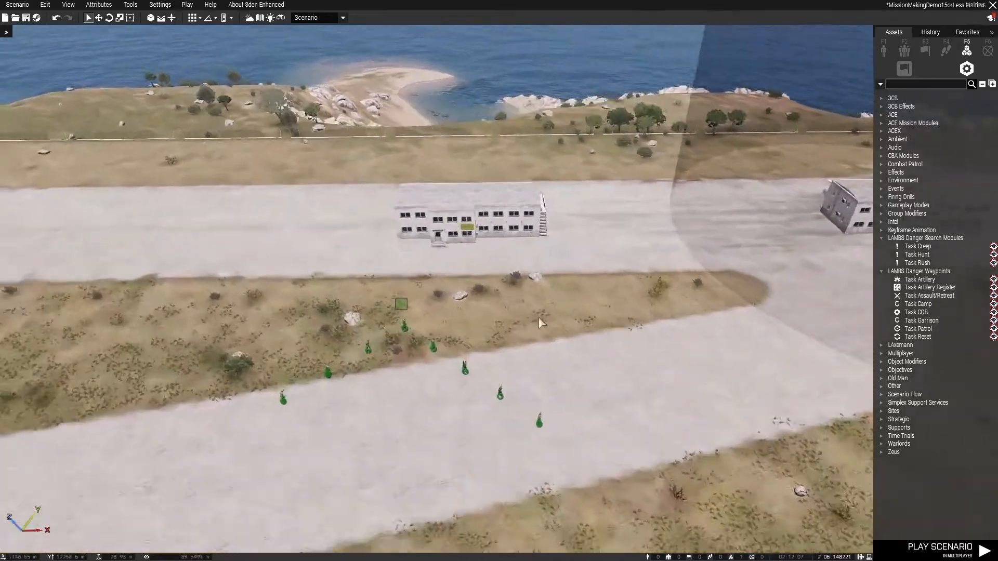
click(916, 312)
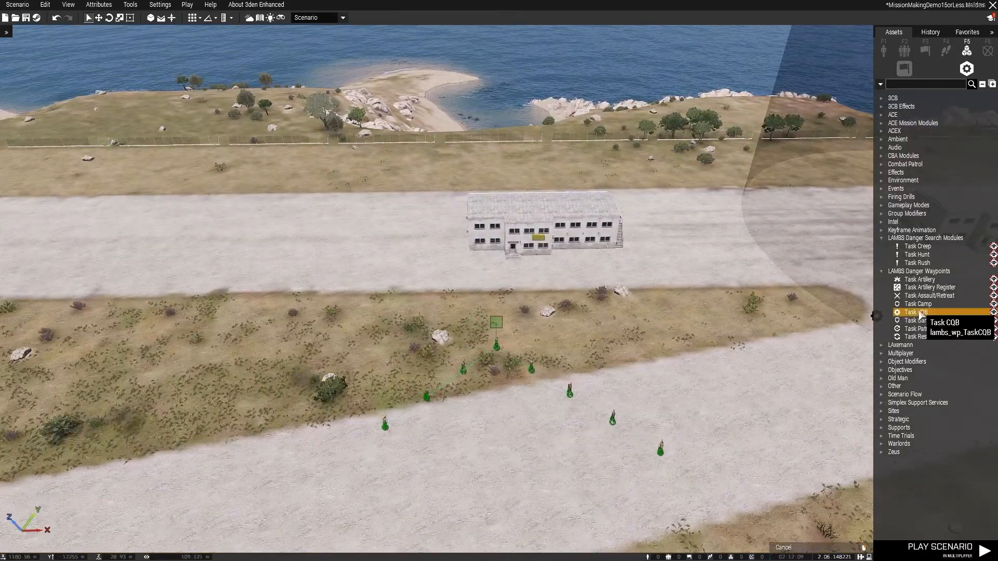
click(547, 253)
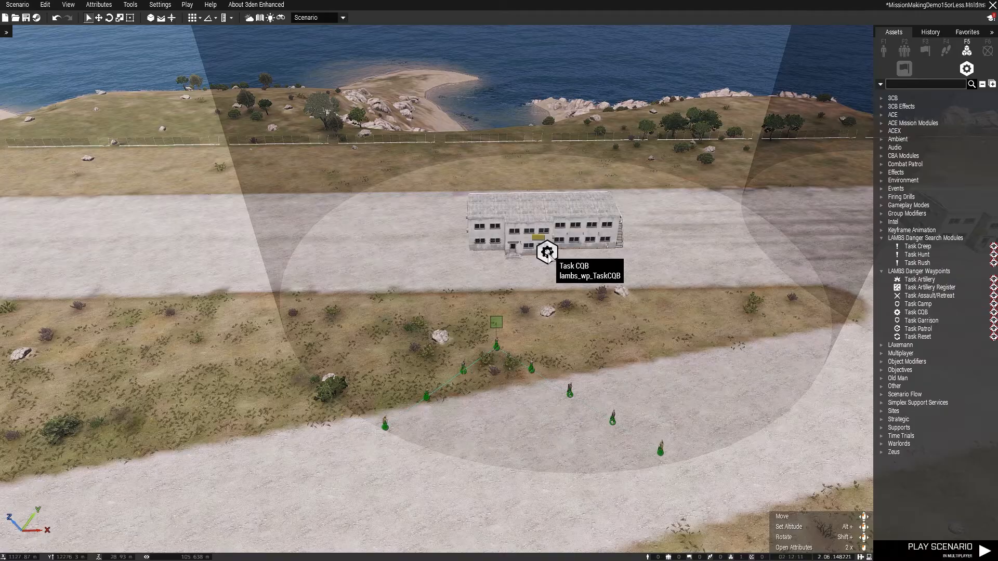
double_click(547, 253)
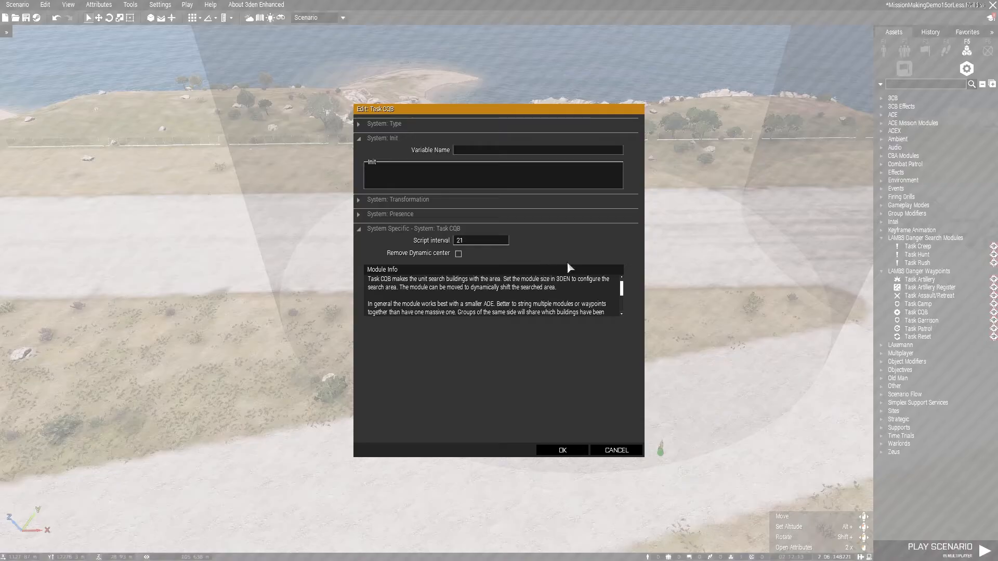
mouse_move(444, 245)
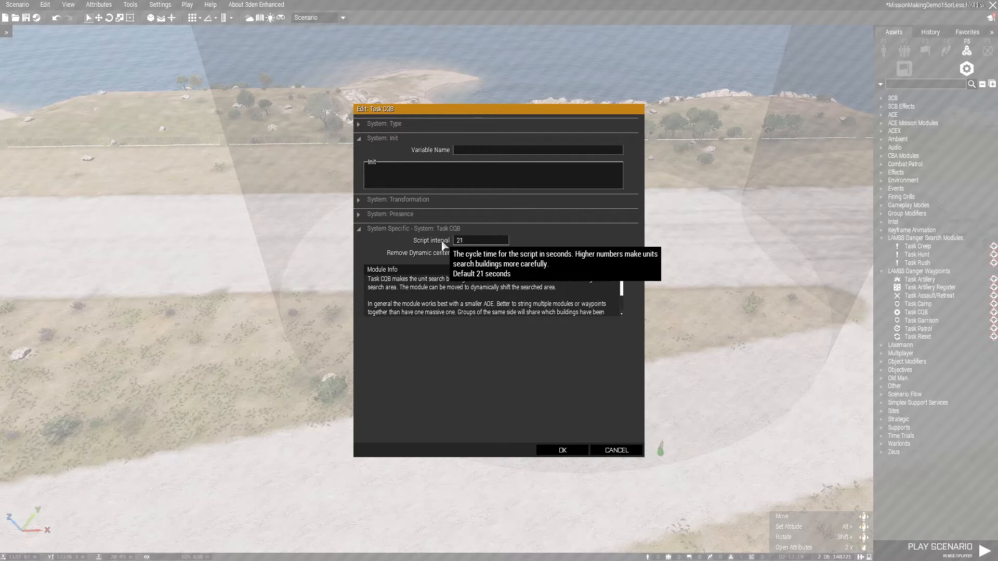
click(569, 451)
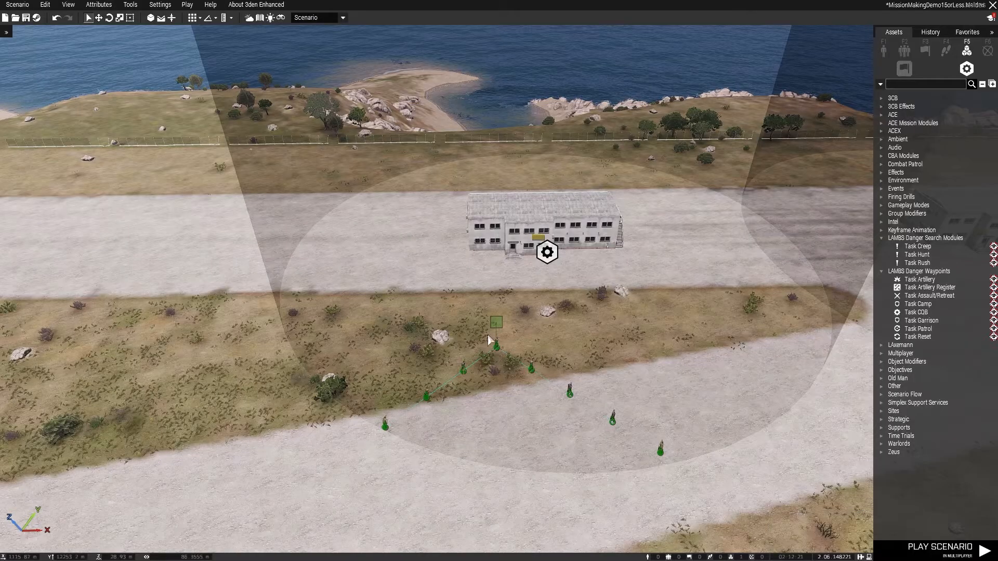
Review the Teleport units option in the eastern building's Task Garrison module
key(d)
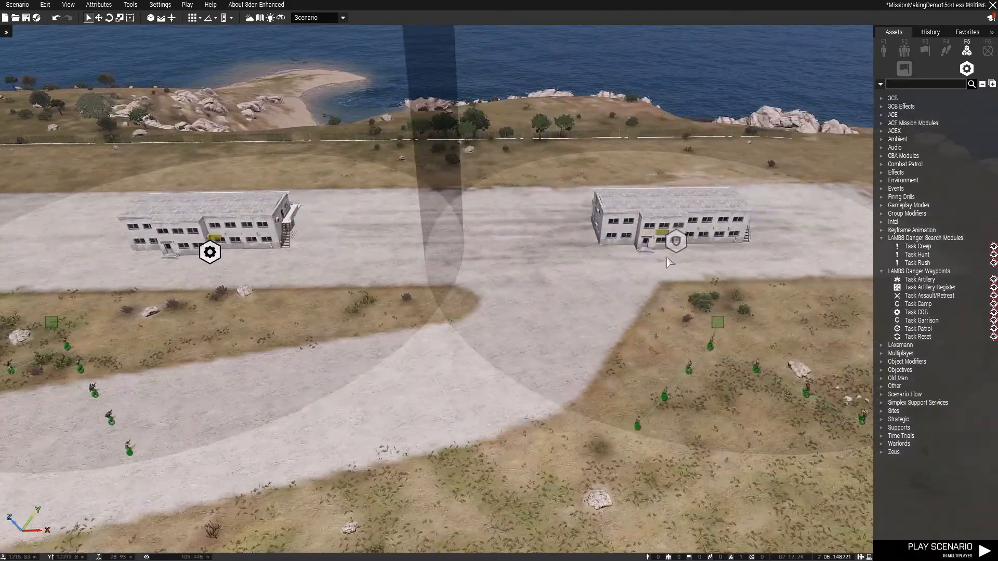
double_click(675, 243)
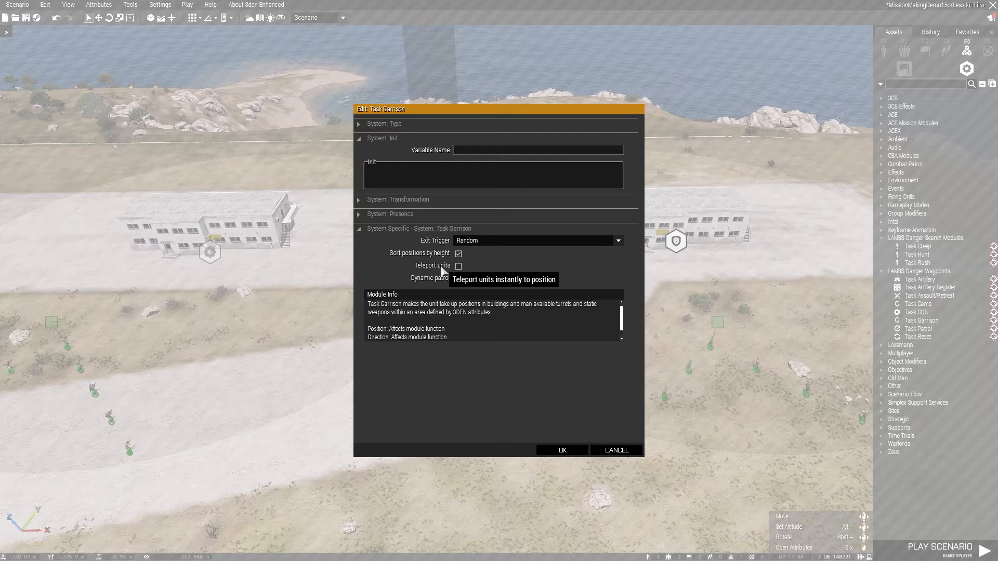
click(562, 451)
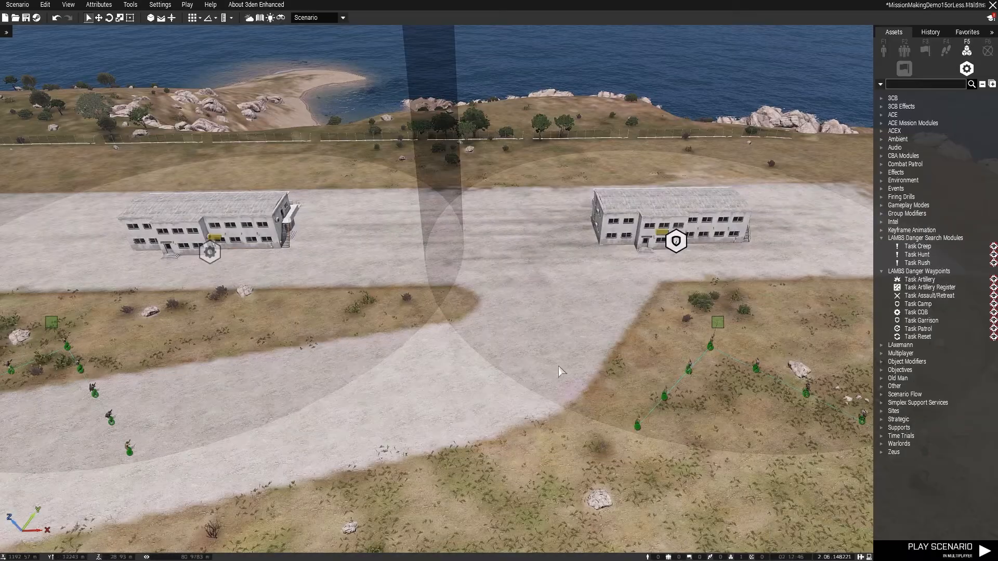
Sync the leader of the squad by the western runway building to that building's Task CQB module
right_drag(525, 335, 499, 345)
key(q)
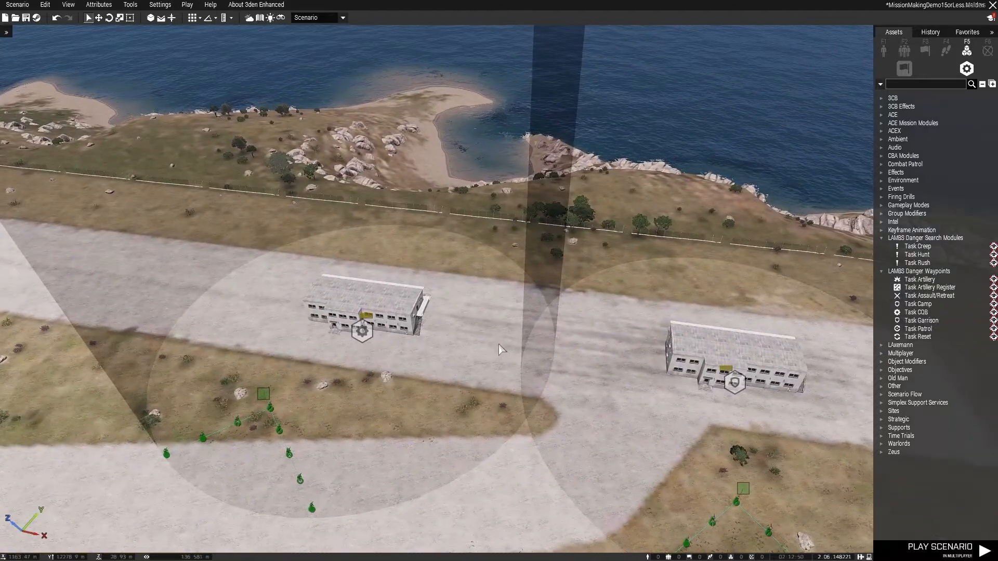
right_click(269, 413)
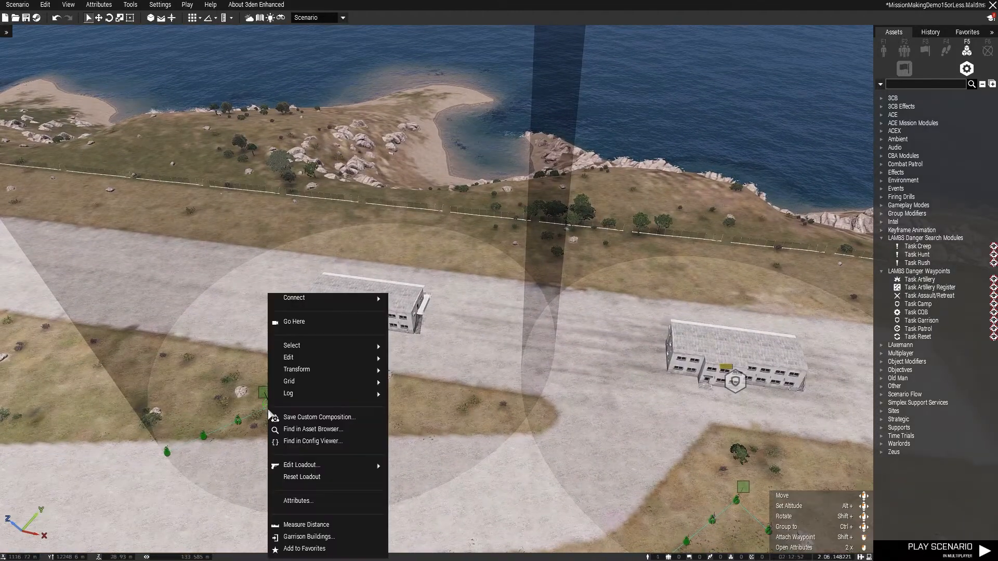
click(262, 395)
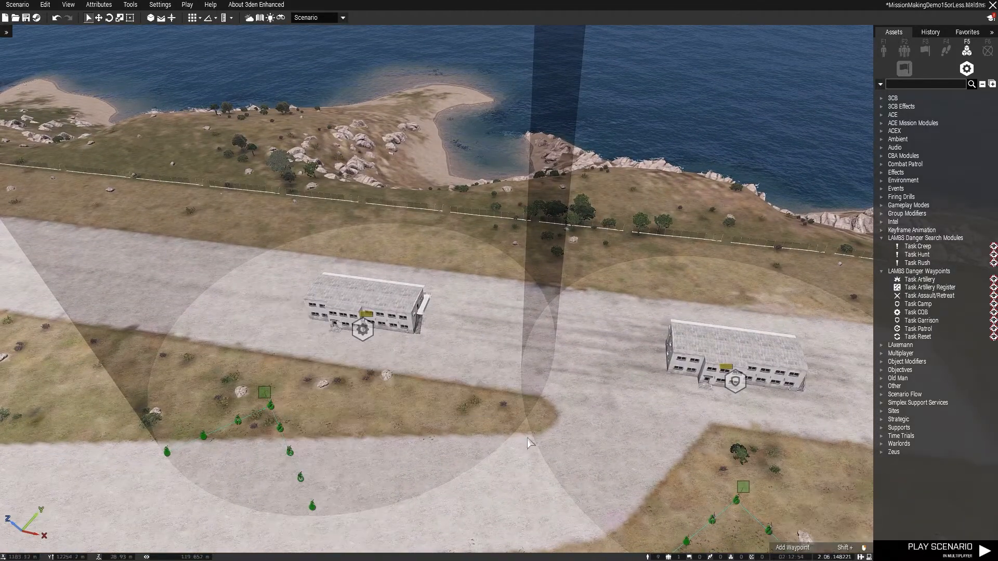
right_click(278, 407)
mouse_move(309, 299)
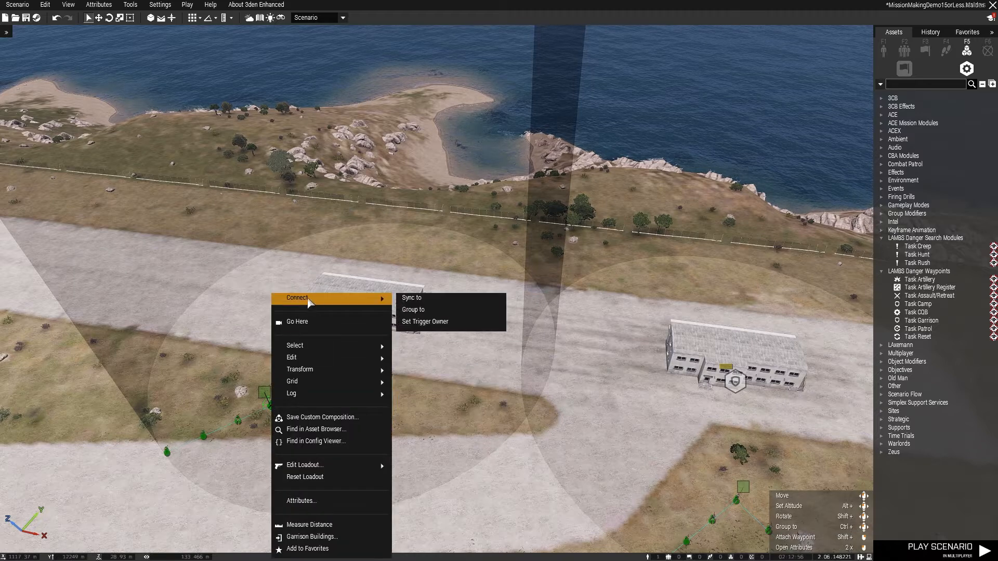
click(406, 302)
click(362, 329)
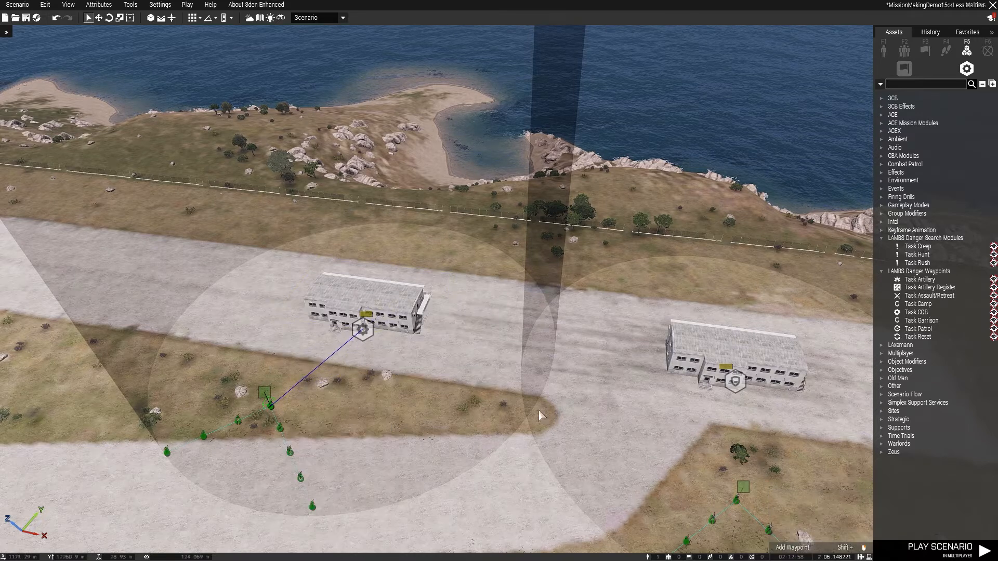
Sync the leader of the squad by the eastern runway building to that building's Task Garrison module
right_click(736, 499)
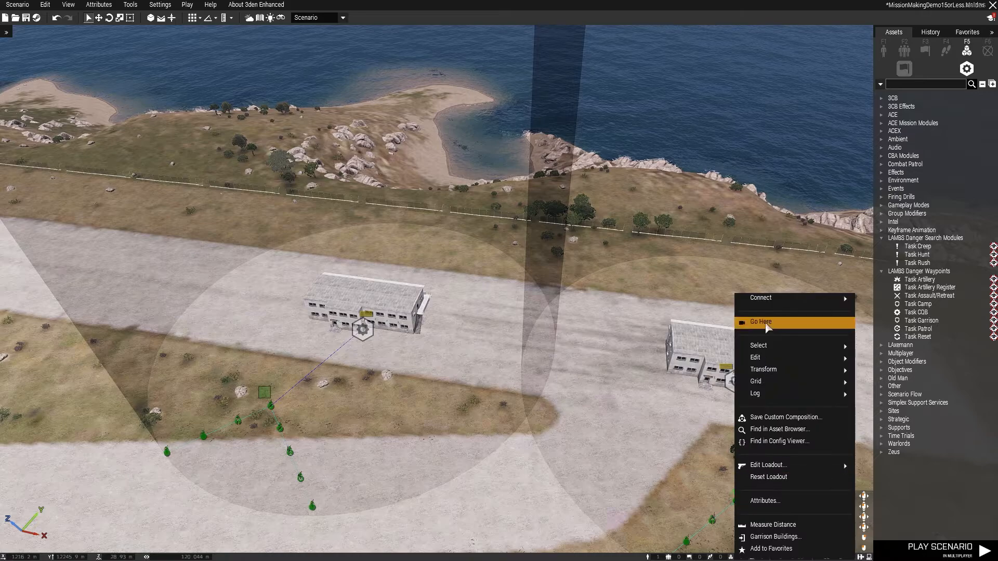
mouse_move(760, 300)
click(636, 297)
click(735, 382)
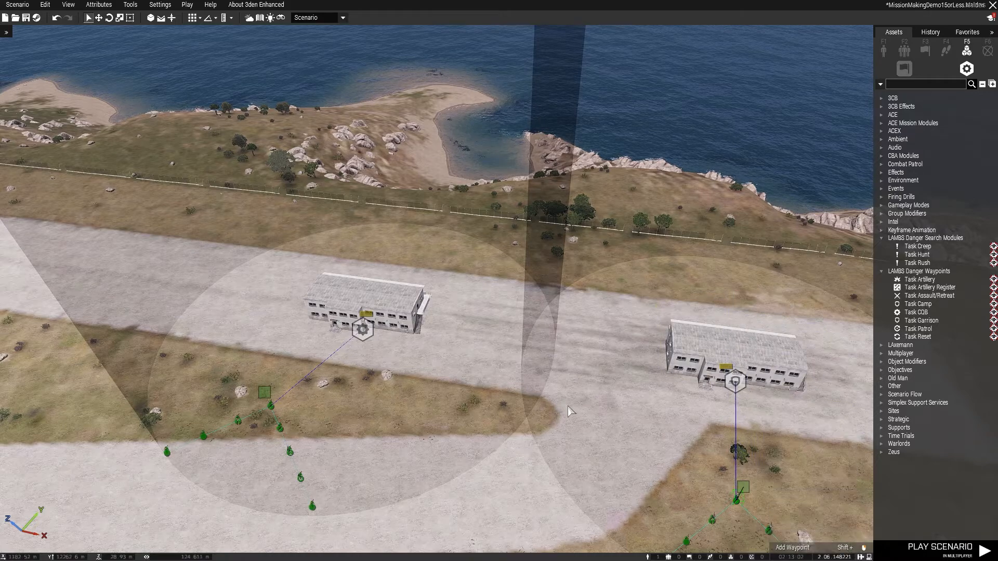
Review the Civilian Presence module's attributes at Moray, including its unit code, civilian count, panic action and agent options
key(d)
right_drag(683, 318, 483, 281)
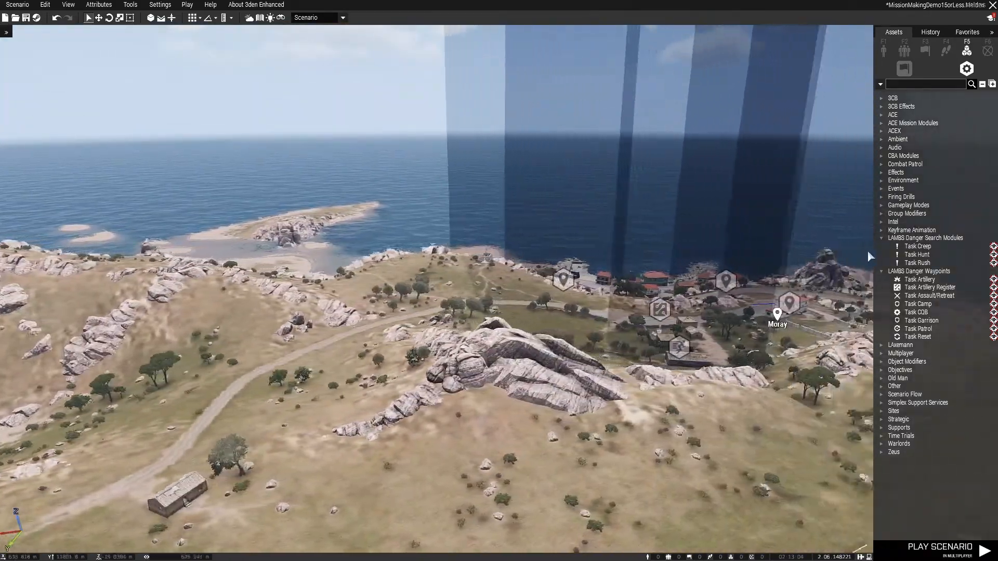
click(881, 271)
click(881, 238)
key(w)
right_drag(707, 258, 666, 320)
key(d)
key(d)
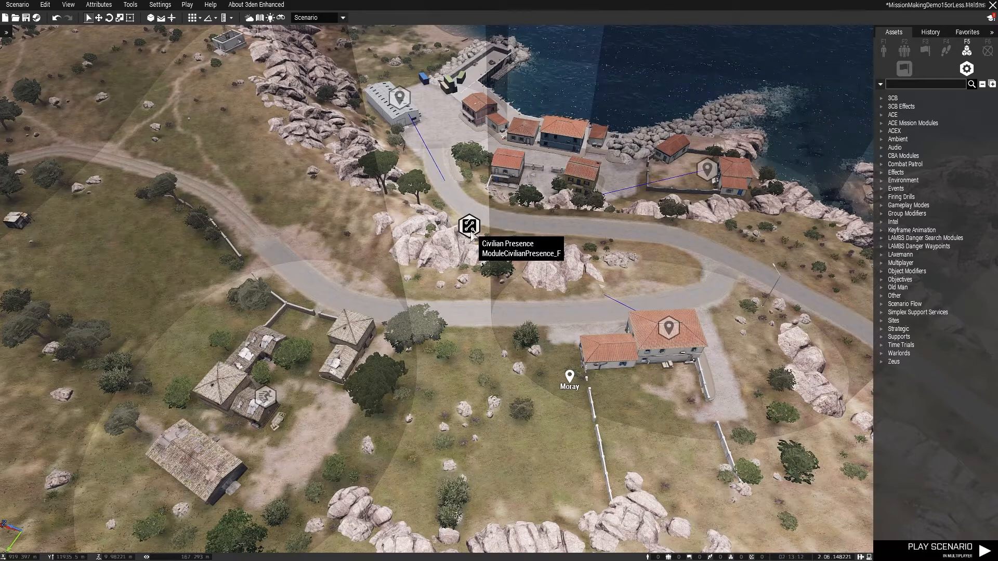
double_click(470, 230)
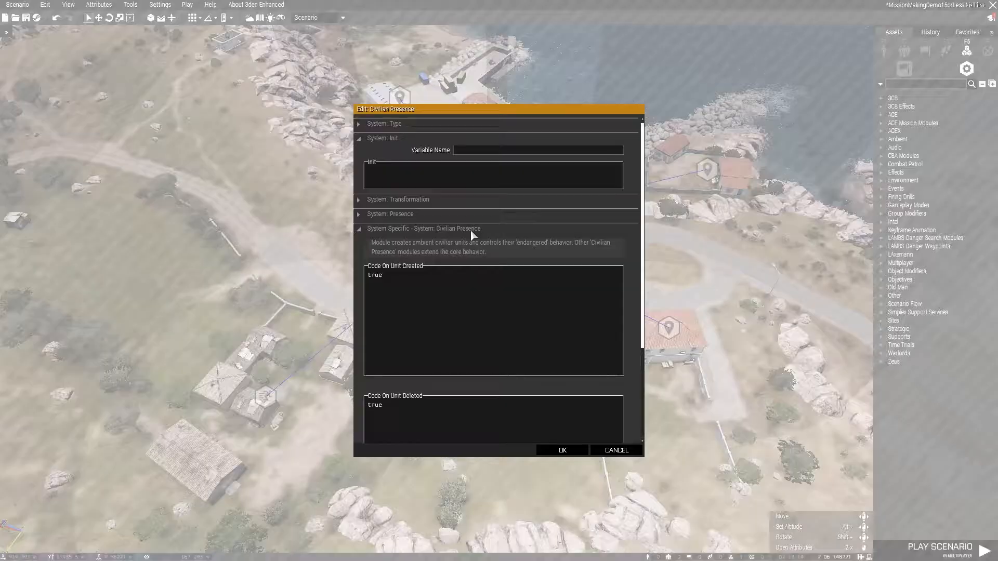
scroll(491, 283, down, 5)
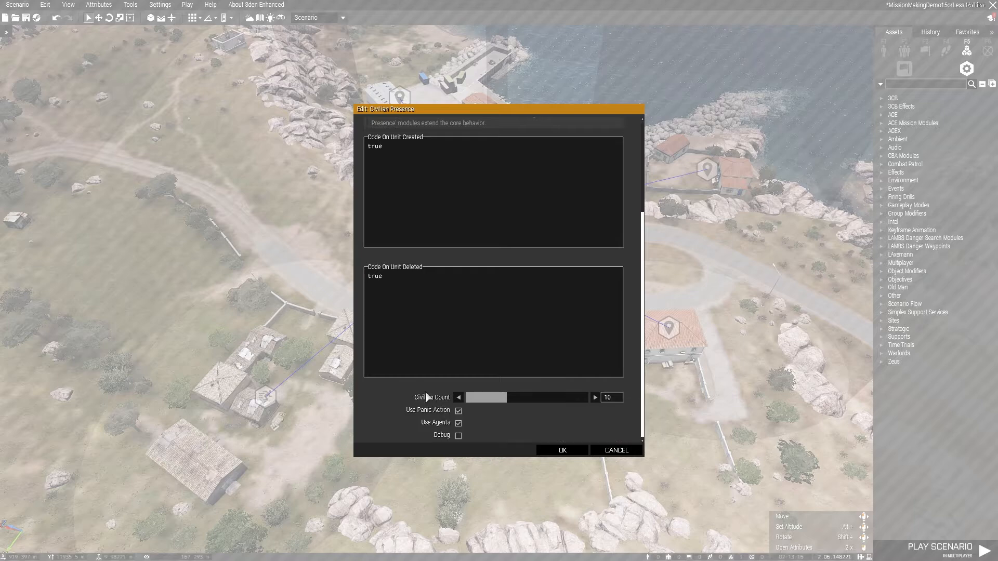
mouse_move(436, 412)
click(562, 450)
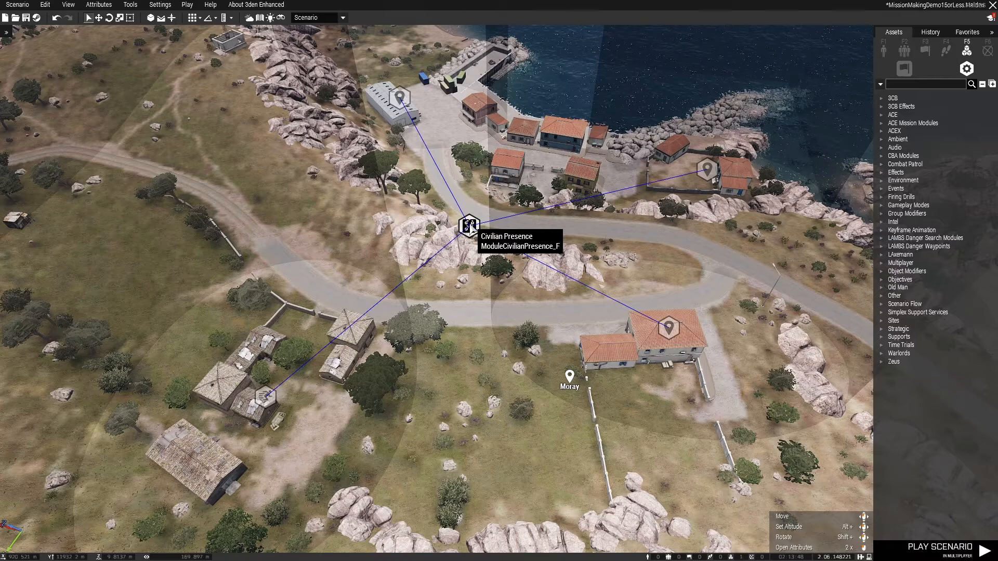
Move the Civilian Presence module off the rocks onto the nearby road bend at Moray
scroll(471, 229, down, 3)
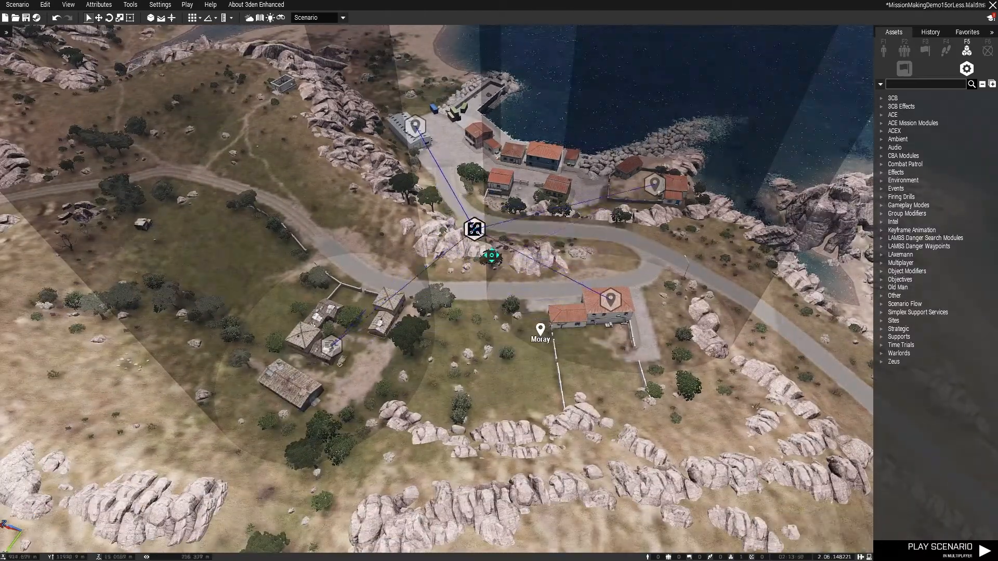
drag(491, 255, 494, 222)
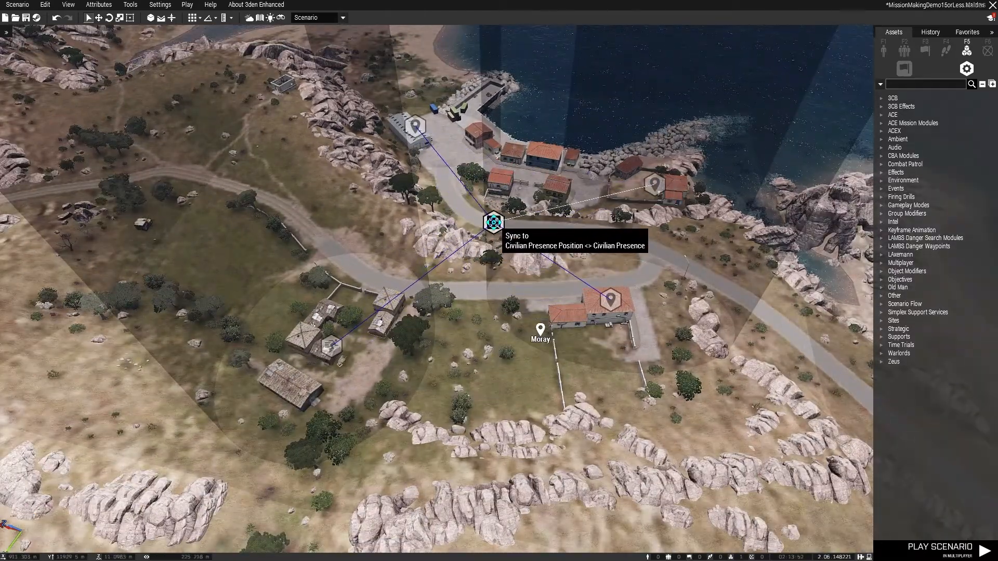
click(494, 222)
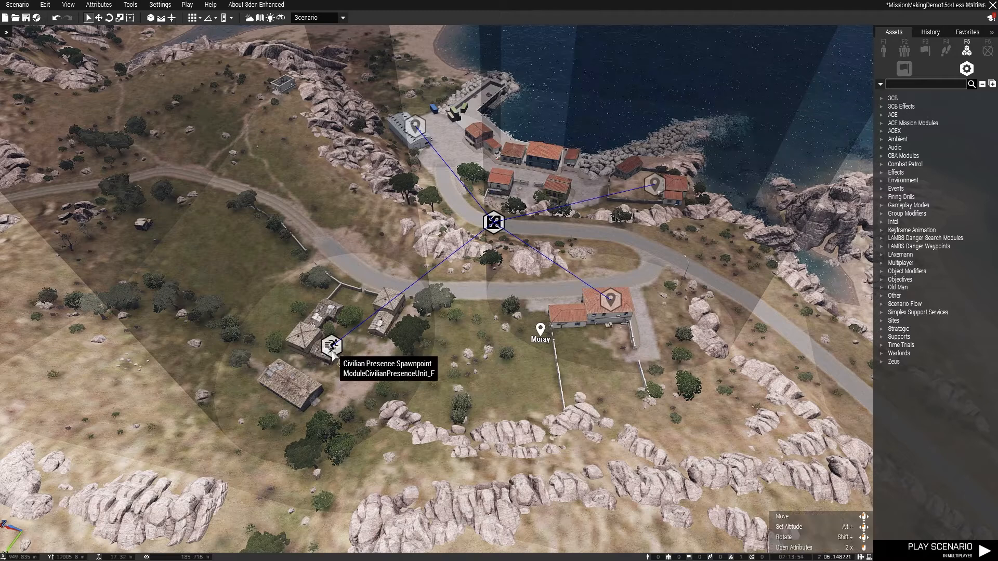
Review the attributes of the Civilian Presence Spawnpoint among the stone farm buildings
click(330, 352)
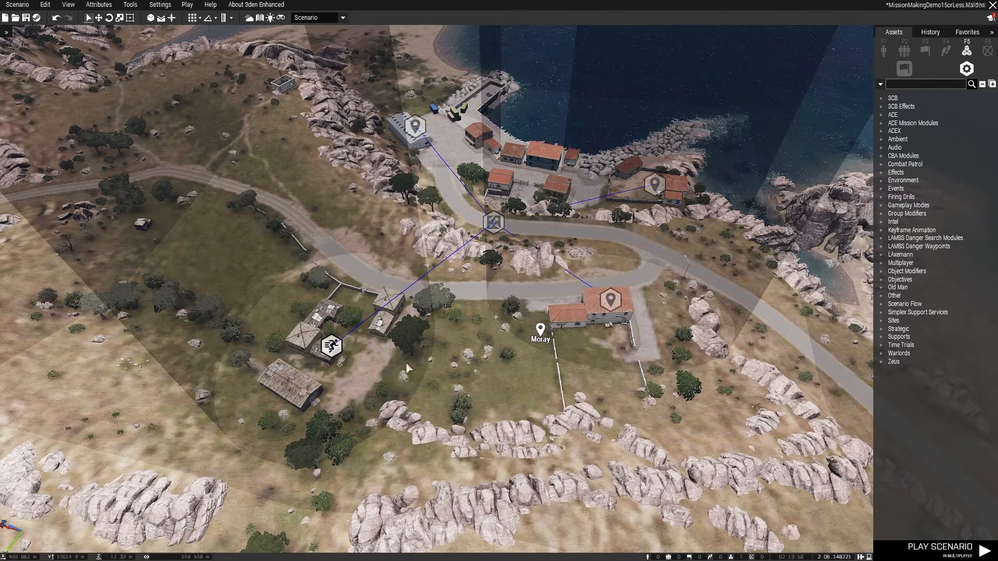
double_click(328, 353)
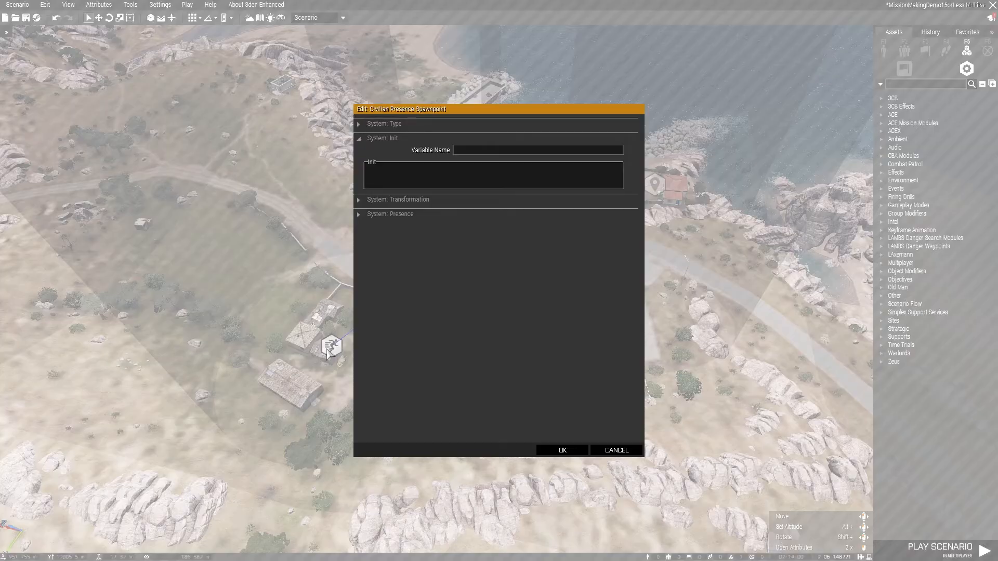
click(543, 451)
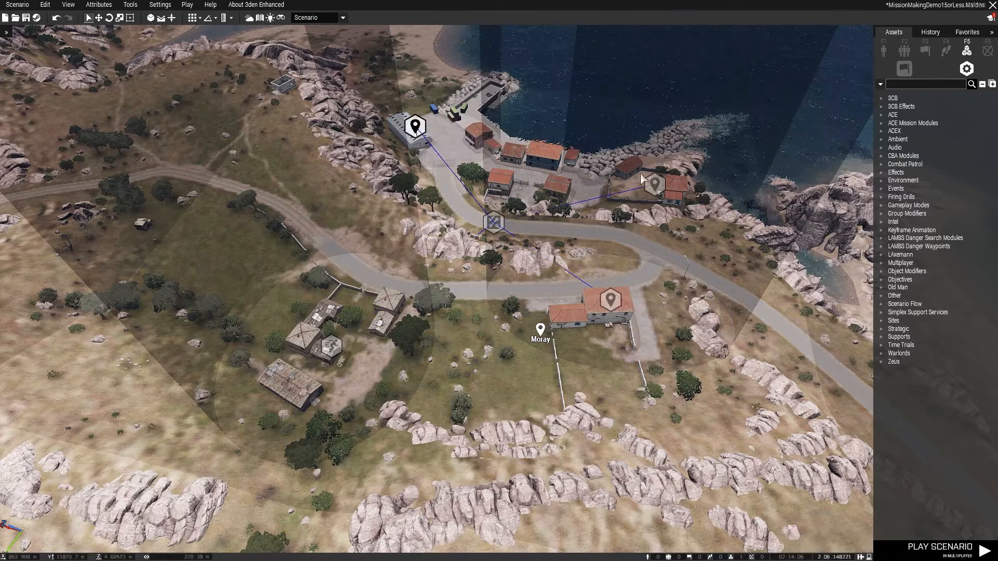
Compare the Waypoint and Cover types for the Civilian Presence Position on the large red-roofed building near Moray, keeping Cover & Waypoint
double_click(612, 300)
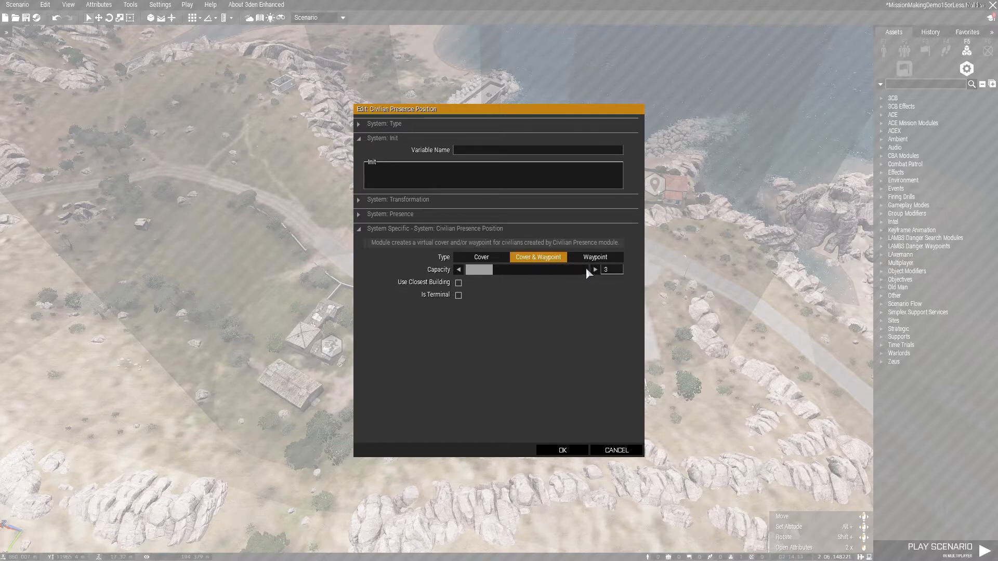
click(576, 258)
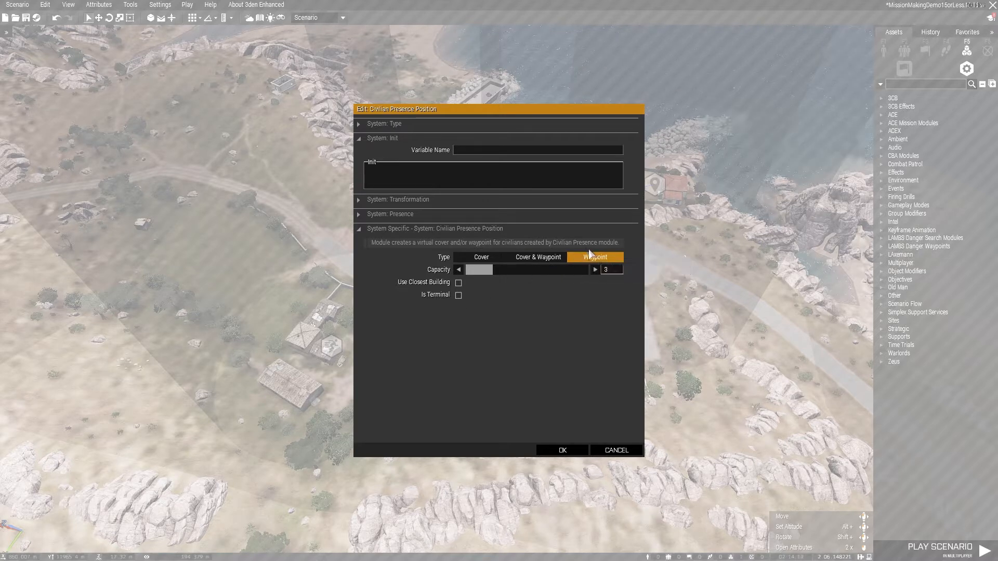
click(488, 258)
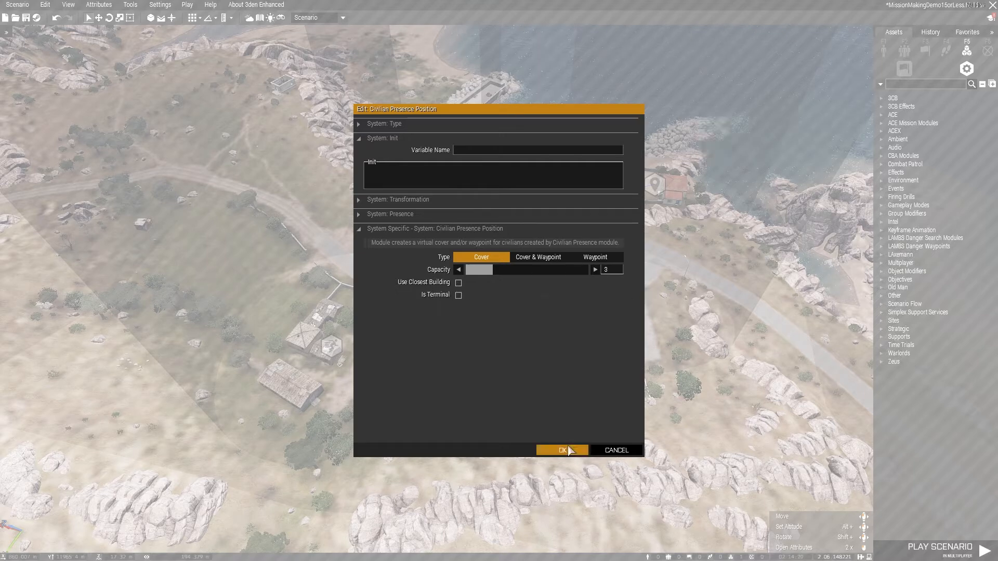
click(538, 257)
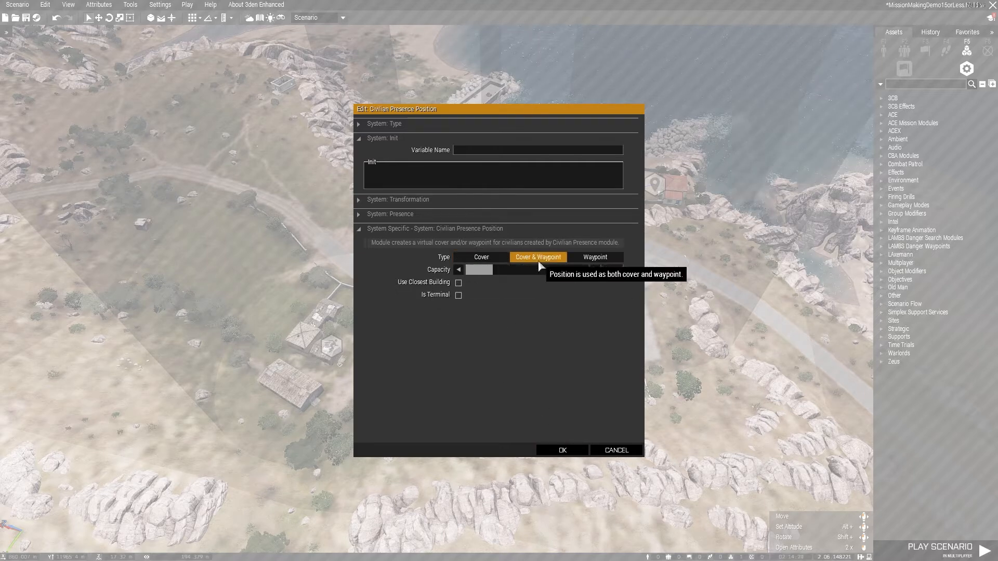
click(562, 450)
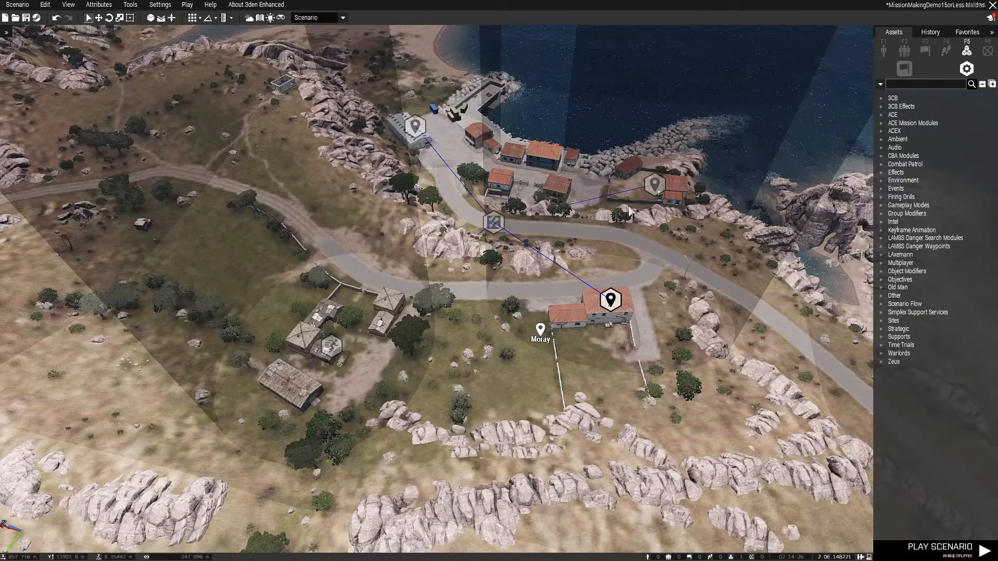
Enable Use Closest Building and Is Terminal for the Civilian Presence Position beside the walled seaside houses
scroll(653, 222, up, 6)
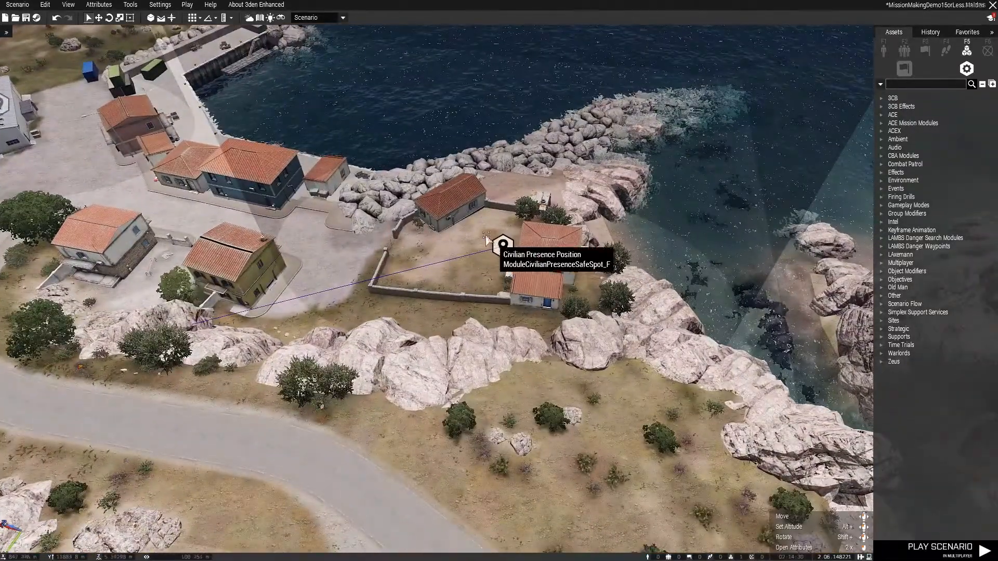
double_click(501, 245)
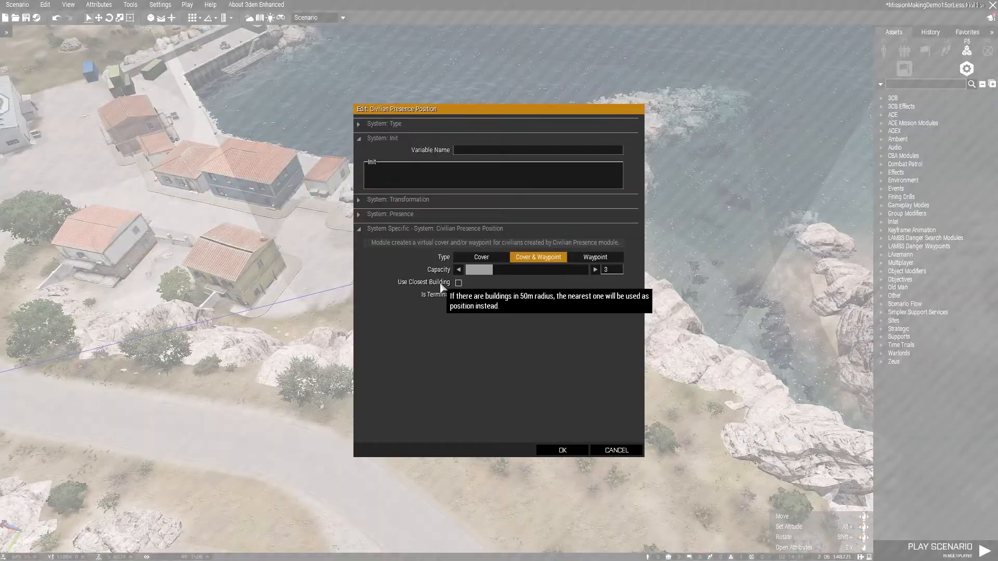
click(458, 282)
click(458, 294)
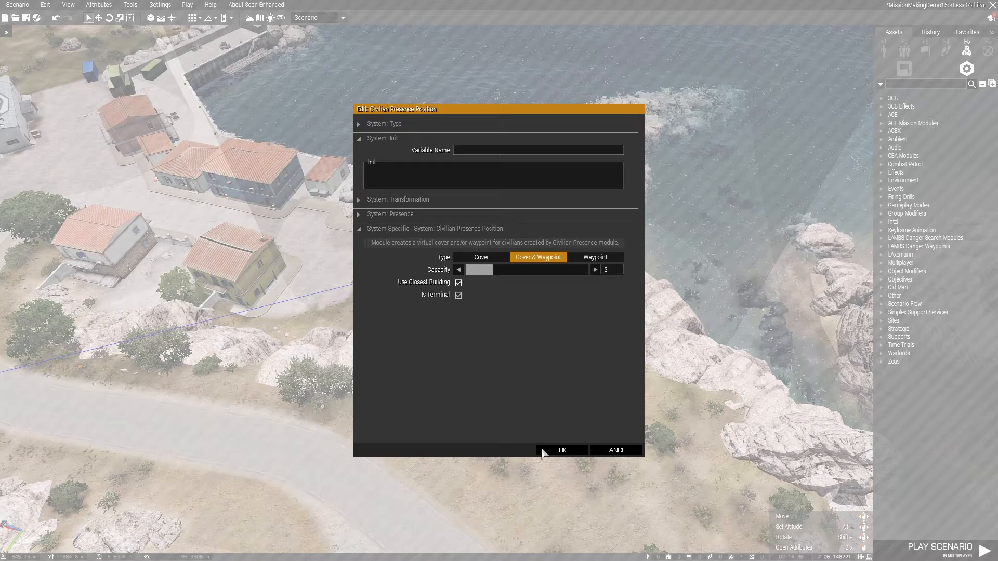
click(561, 450)
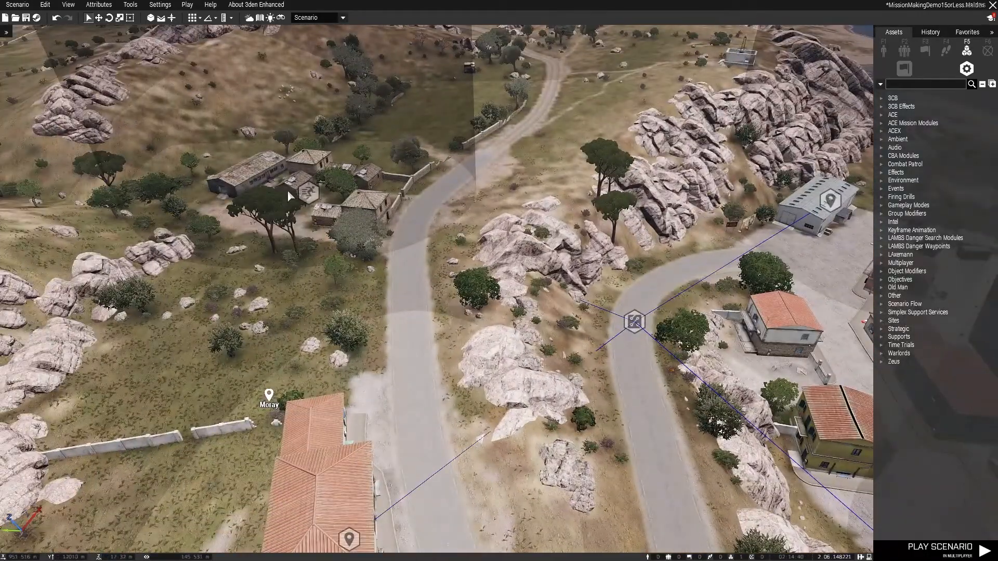
Review the synced civilian modules around Moray and the Civilian Presence entries in the Ambient module category
right_drag(299, 197, 457, 305)
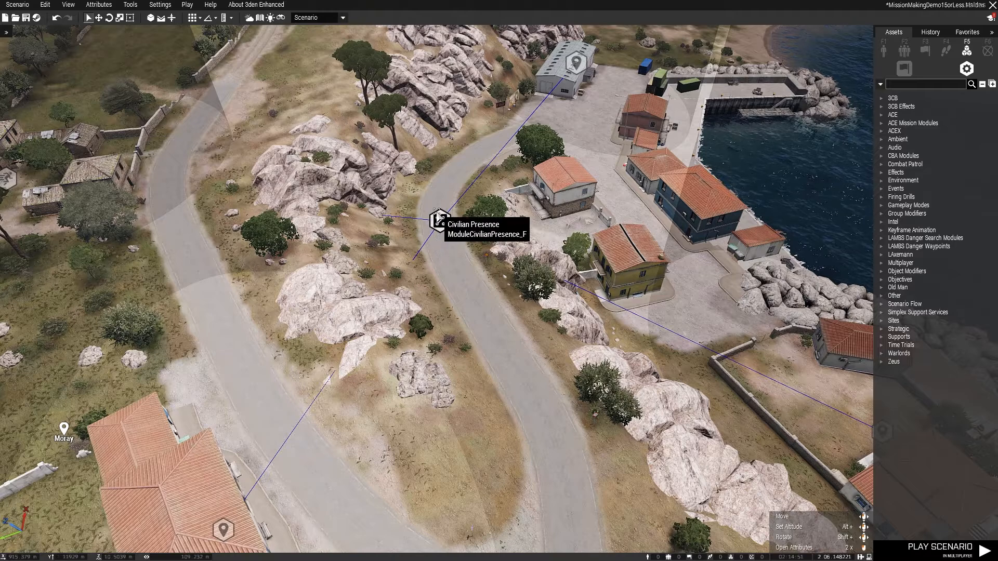
click(884, 140)
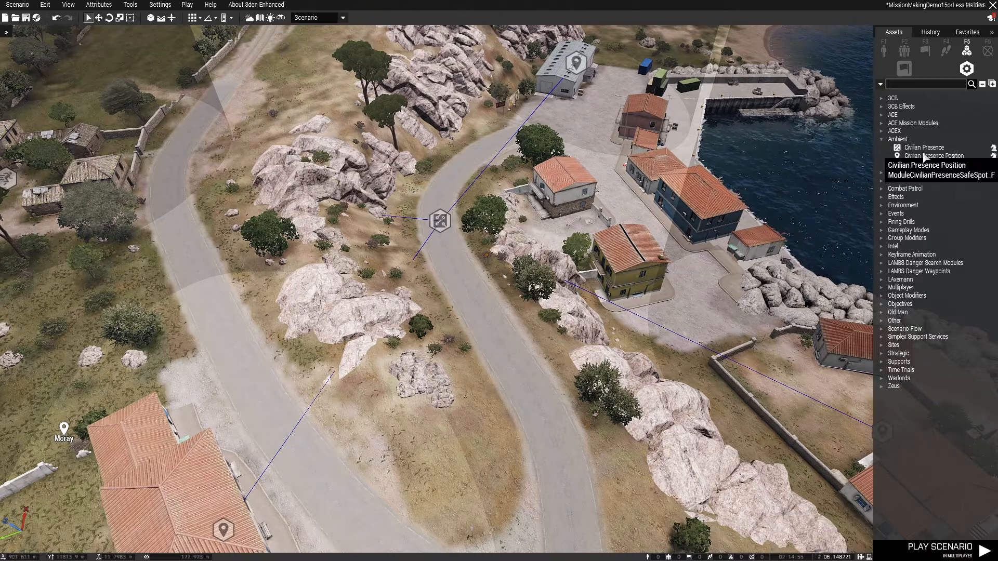
click(881, 141)
Return to the runway, save the scenario and start playing it
right_drag(690, 194, 432, 173)
key(w)
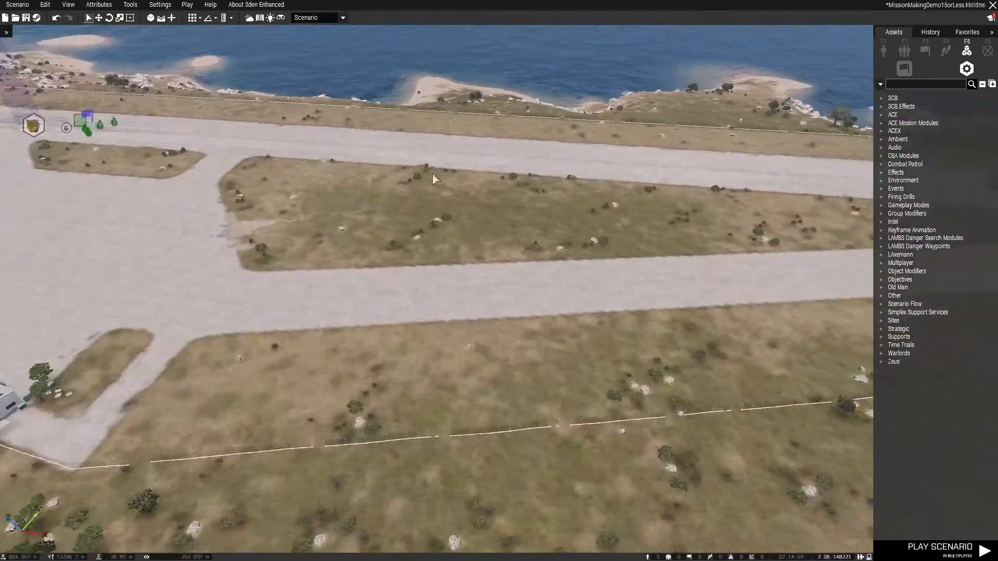
key(ctrl+s)
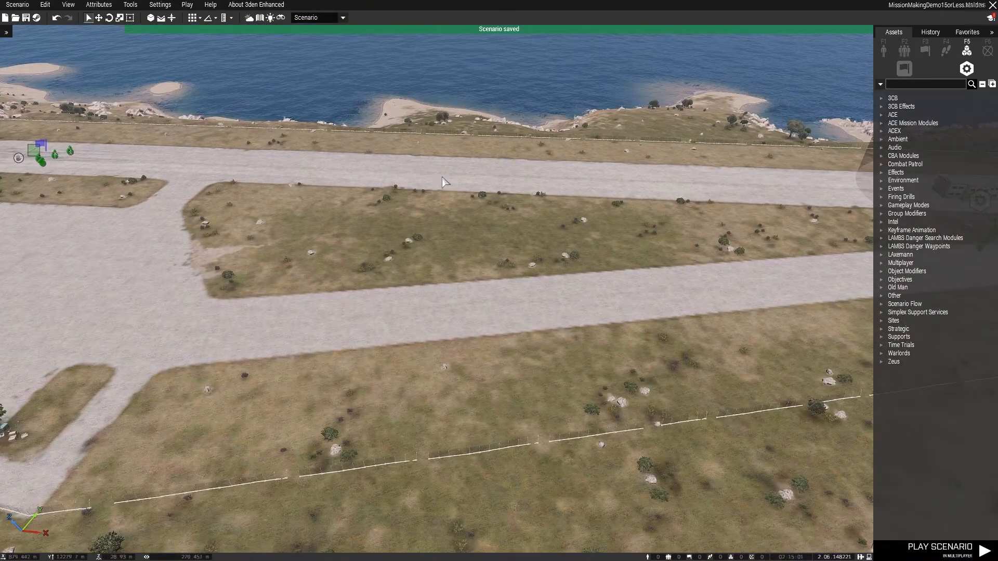
click(187, 4)
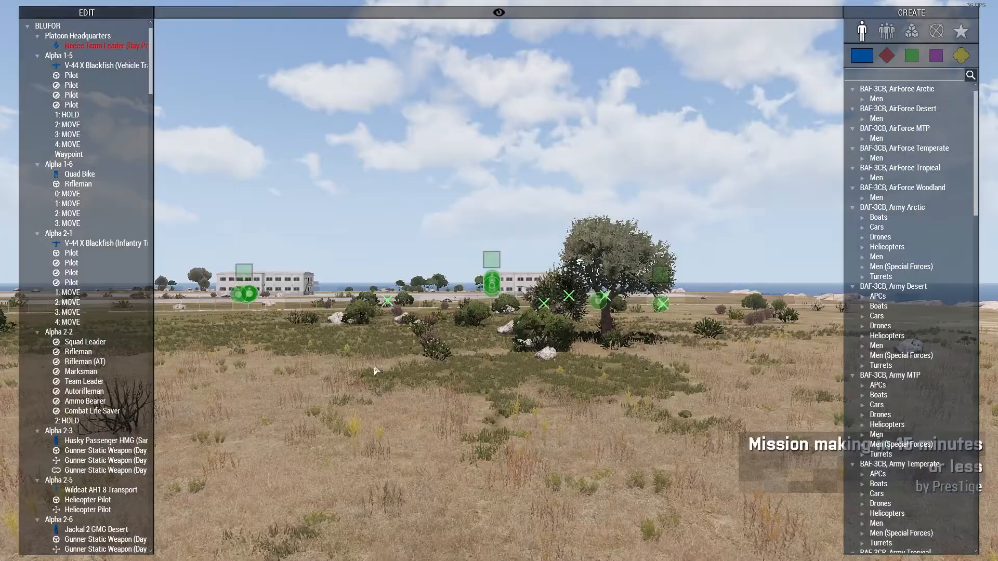
Examine in the Zeus view how the two squads carry out their CQB and garrison tasks at the runway buildings
key(q)
right_drag(375, 368, 428, 460)
key(w)
key(w)
key(a)
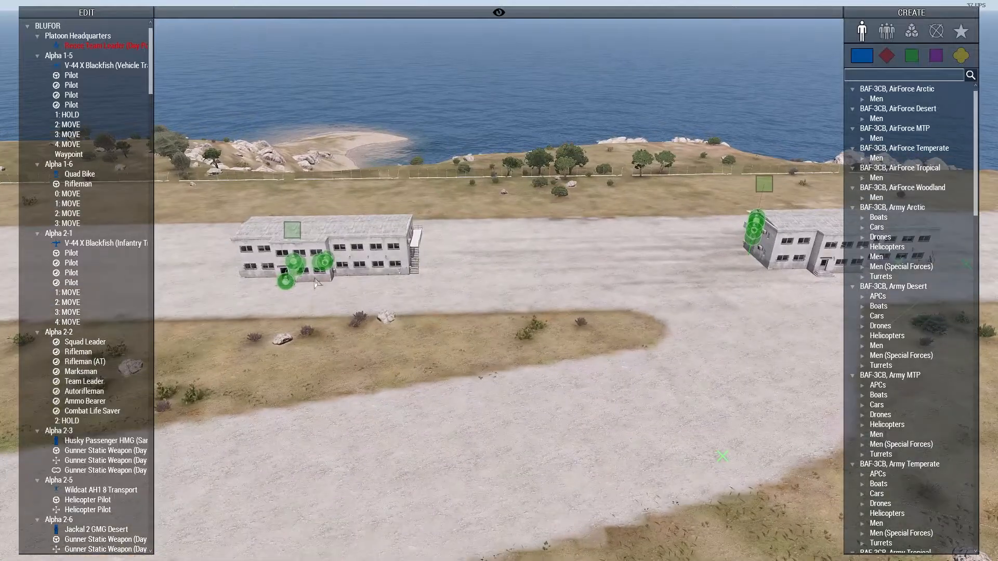
key(d)
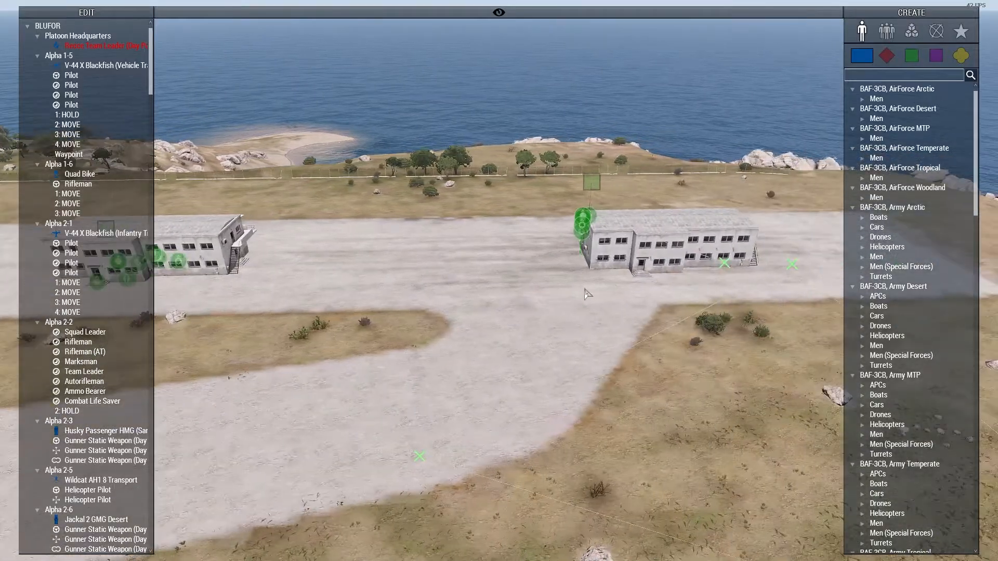
key(w)
key(w)
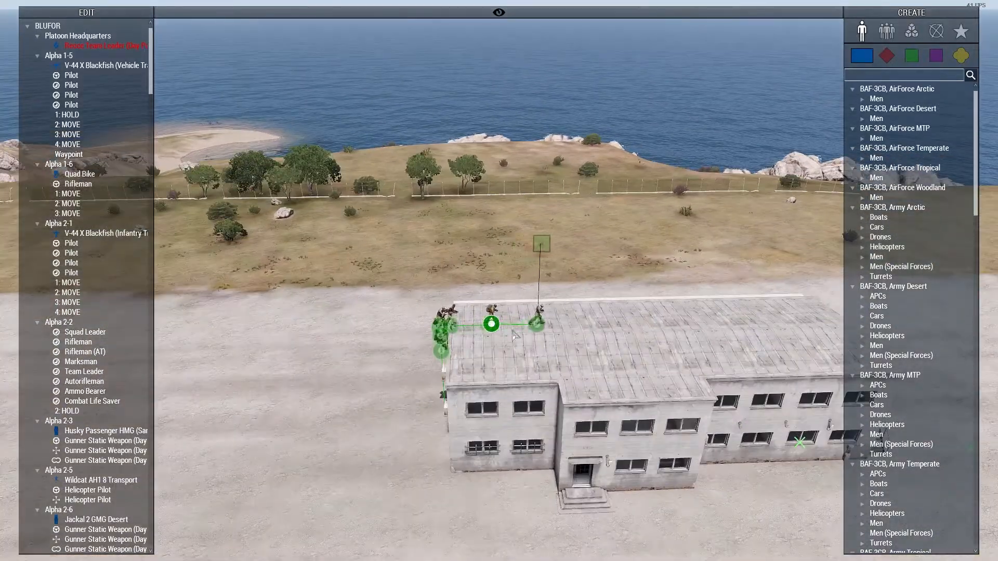
Examine the squads in and on both runway buildings and the civilians around the Moray houses in the Zeus view
key(s)
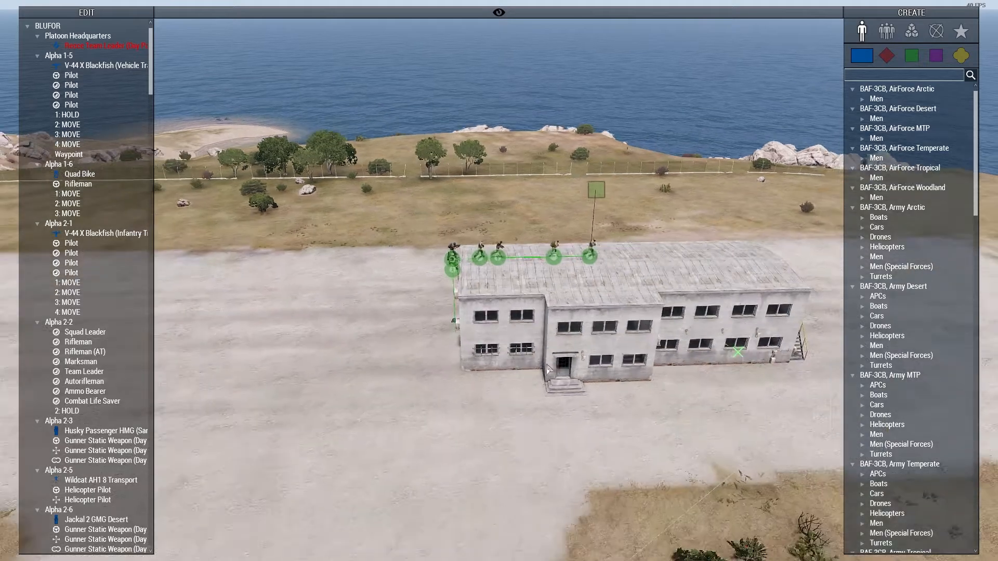
key(s)
key(s)
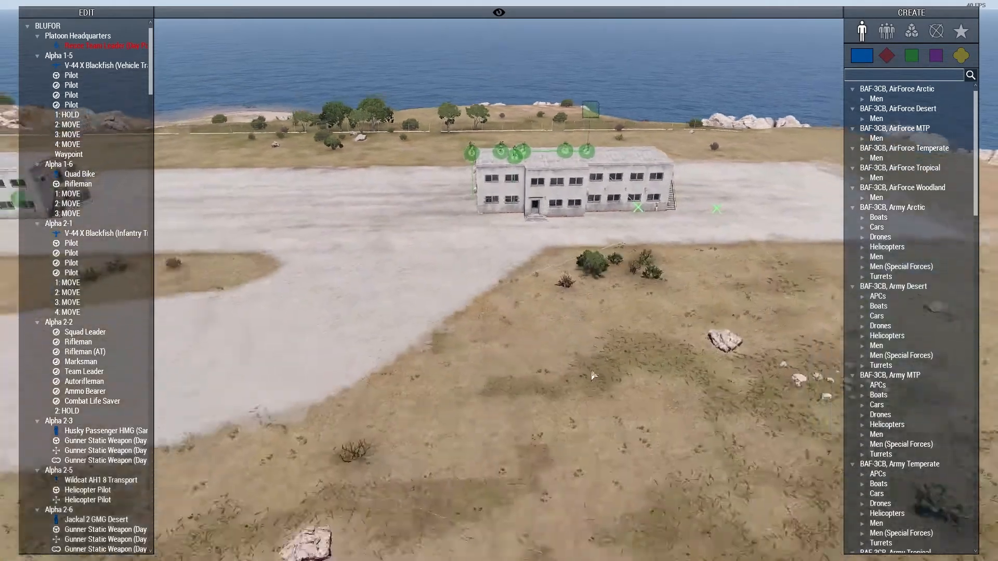
key(q)
key(s)
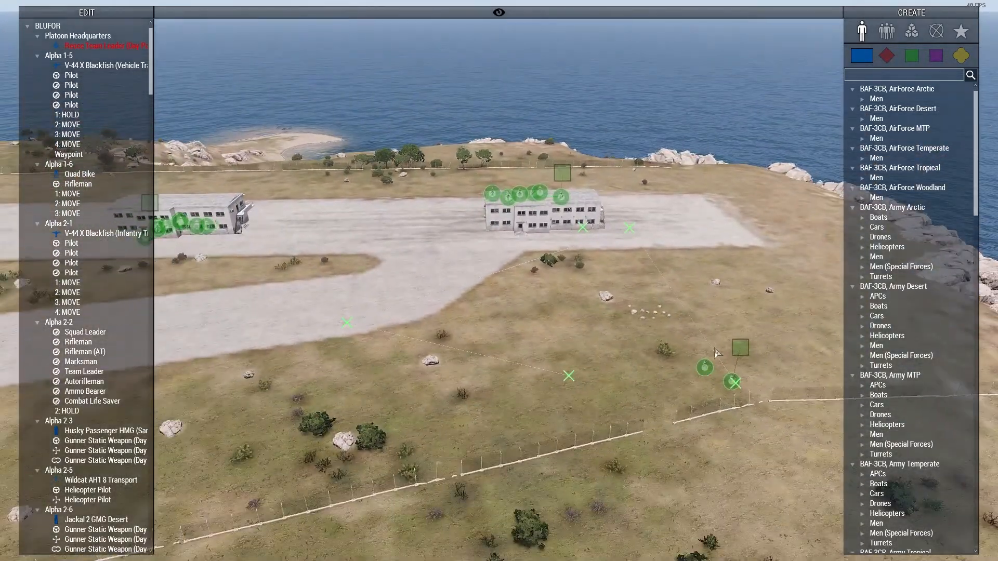
right_drag(634, 320, 532, 340)
key(w)
key(a)
key(d)
key(w)
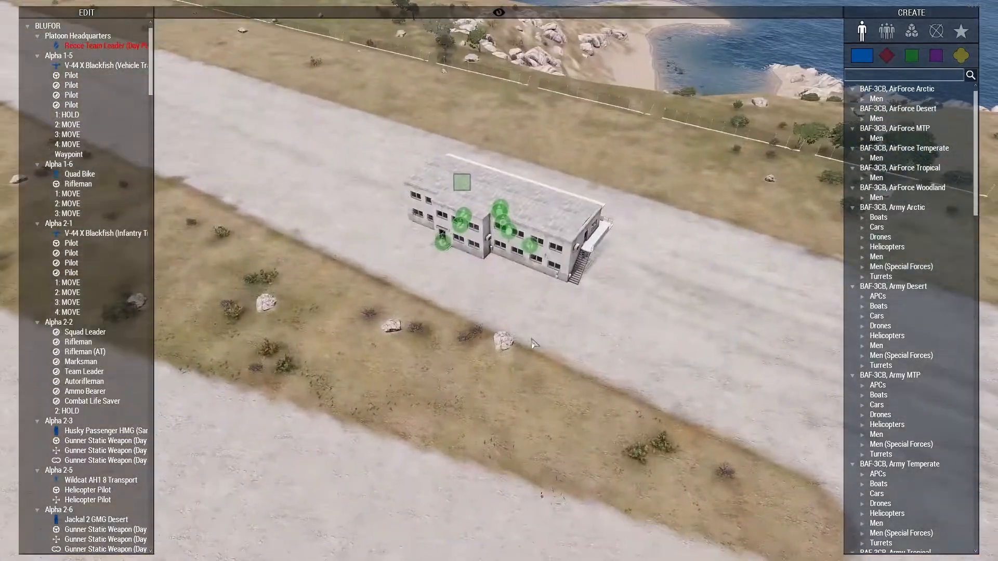
key(w)
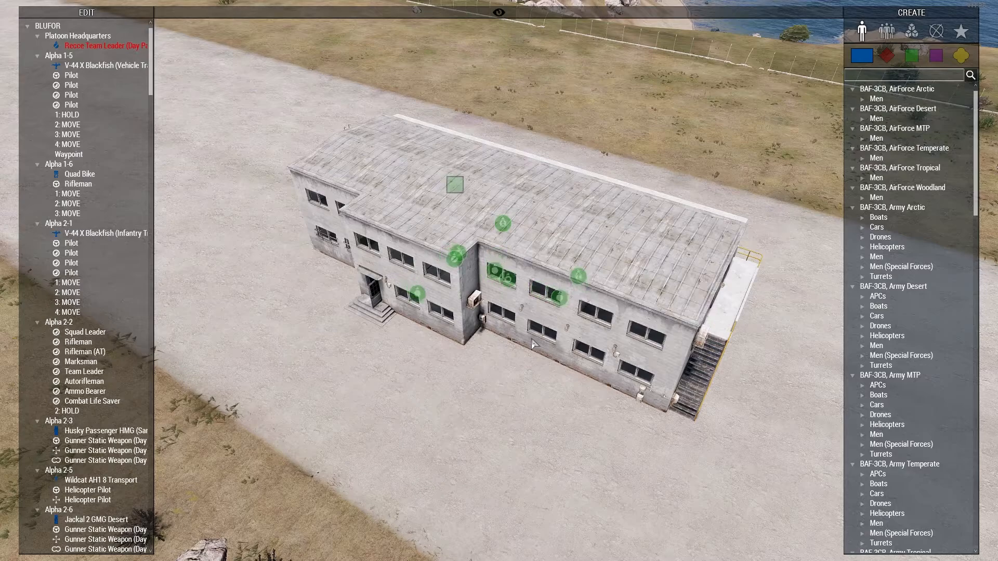
right_drag(532, 343, 521, 343)
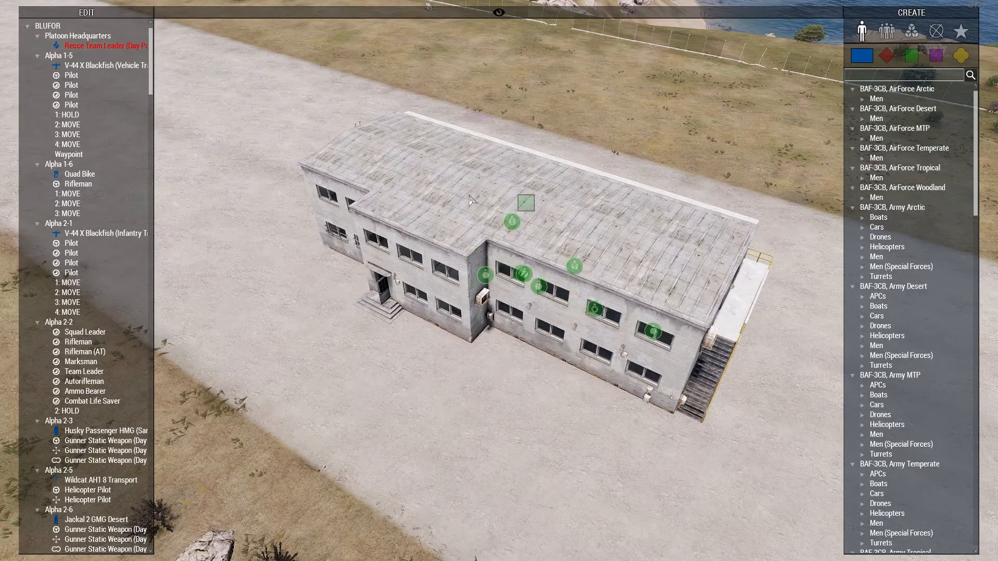
right_drag(715, 233, 474, 247)
key(w)
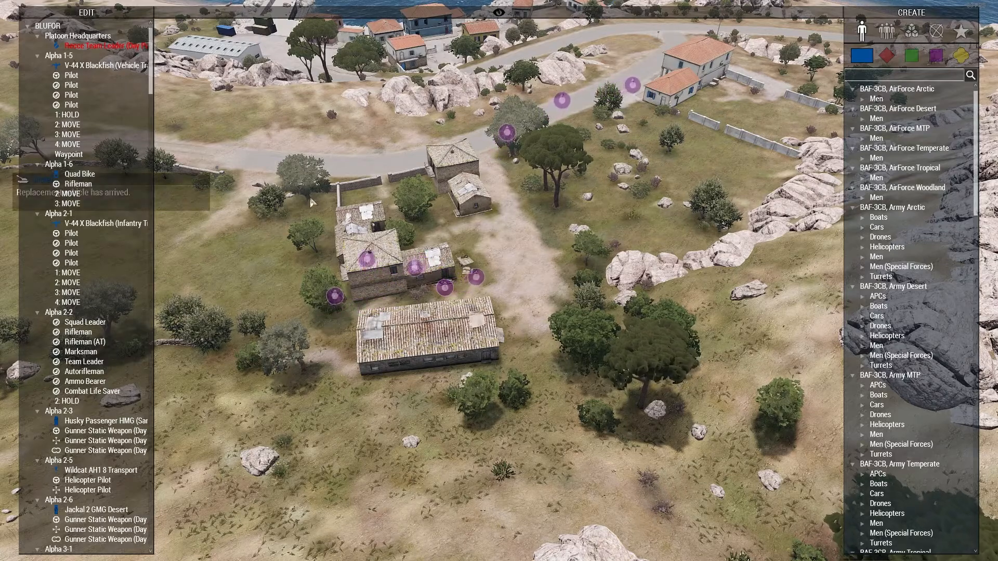
Inspect the small independent group and the nearby marker at the far end of the runway
right_drag(399, 223, 536, 179)
key(w)
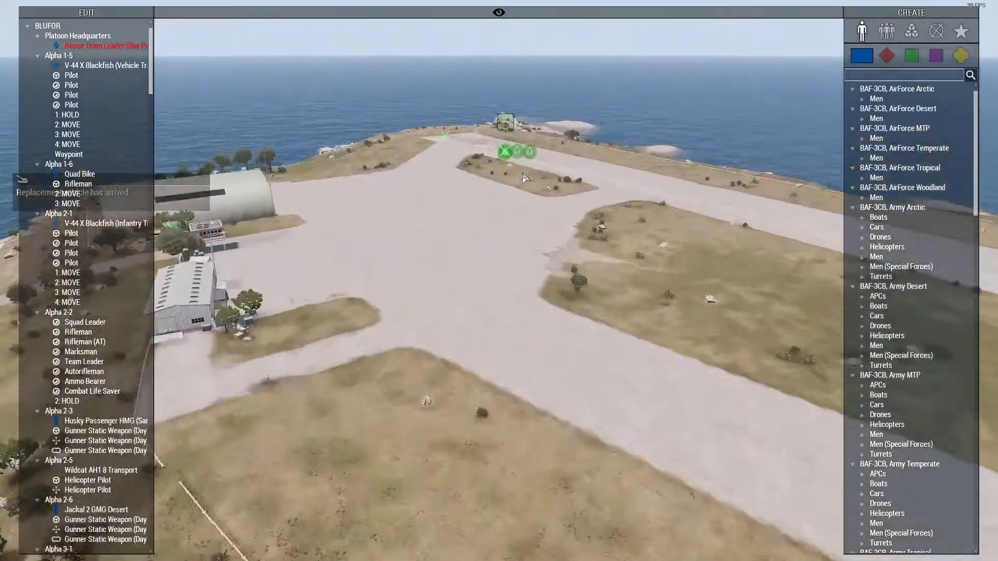
key(e)
key(e)
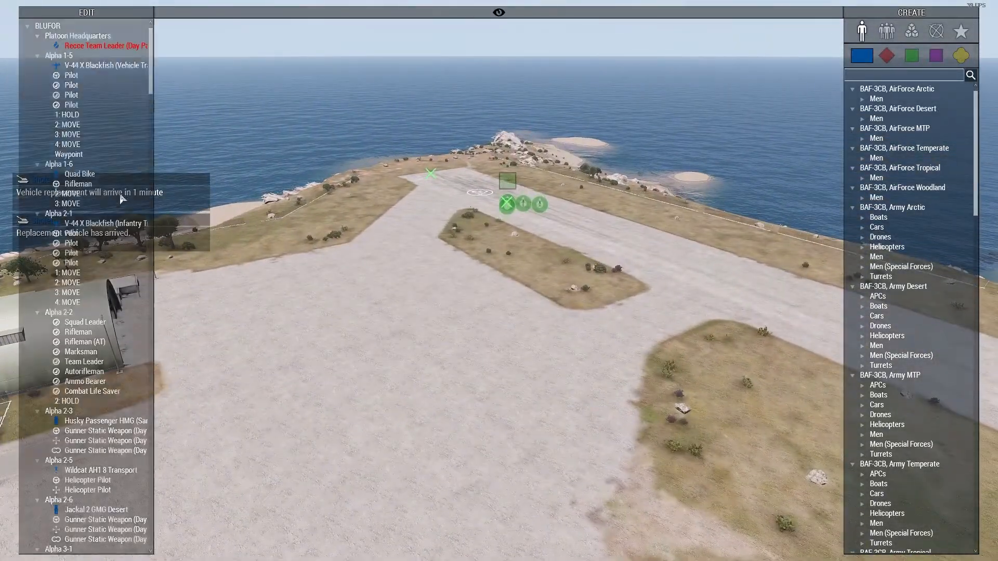
key(w)
key(d)
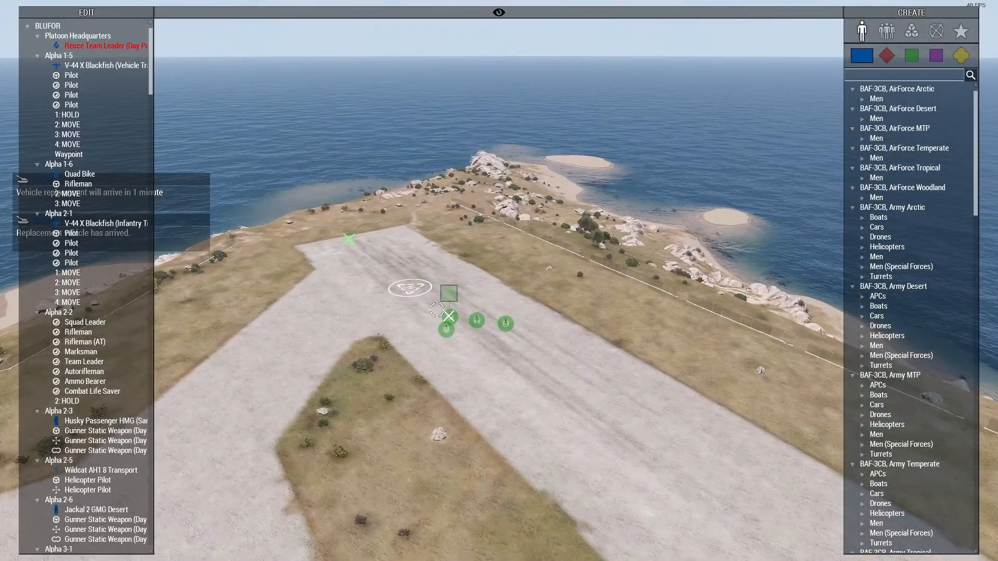
right_drag(436, 310, 379, 329)
key(d)
key(w)
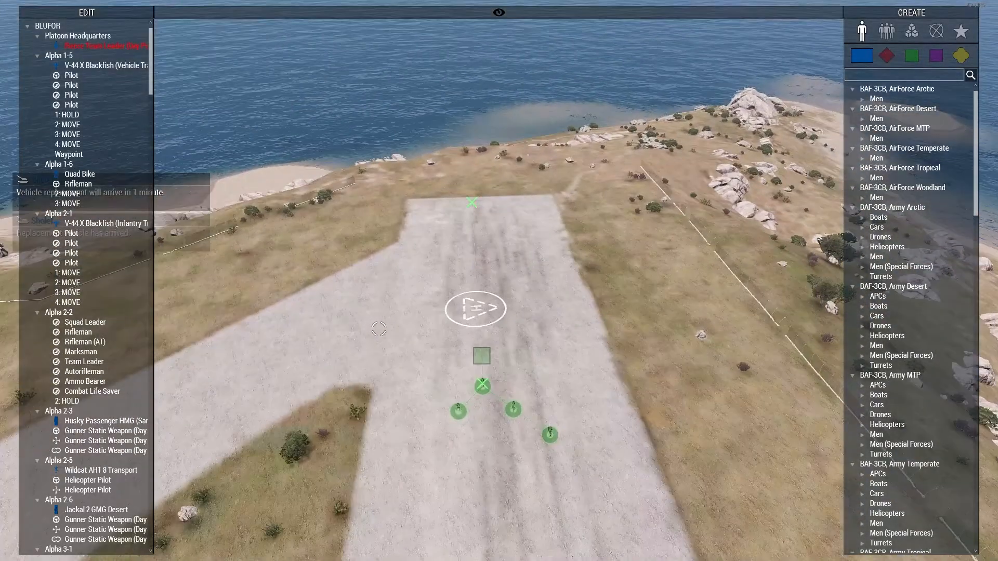
key(a)
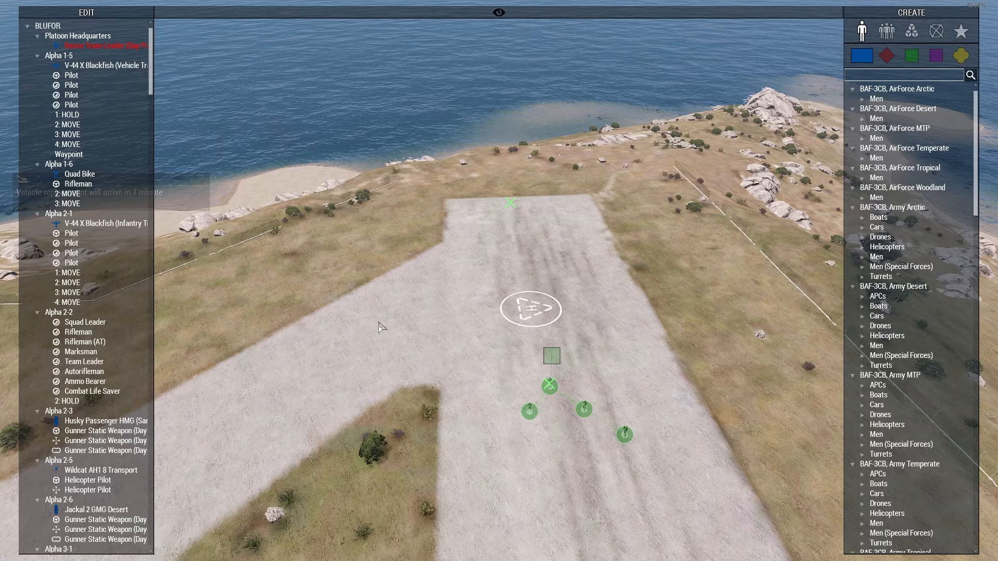
key(w)
key(a)
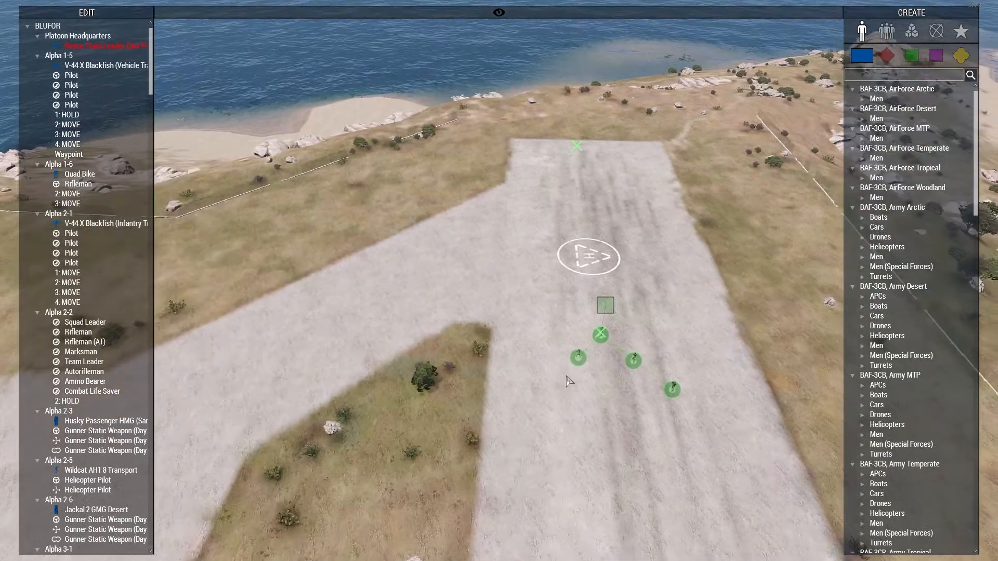
right_drag(264, 318, 247, 326)
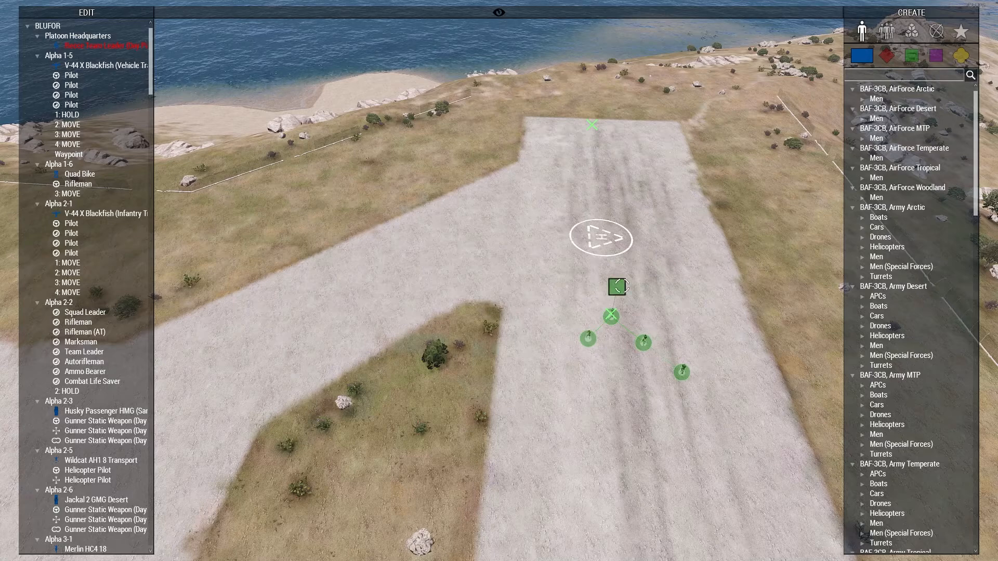
right_drag(597, 203, 557, 242)
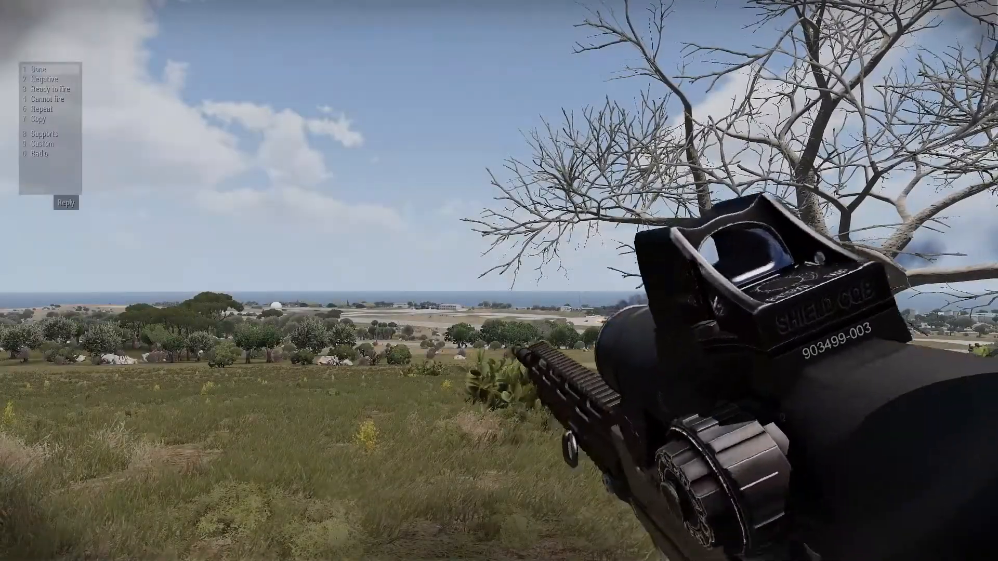
Check the radio command list from the player's view, then examine the runway-end group again in Zeus
key(0)
key(BackSpace)
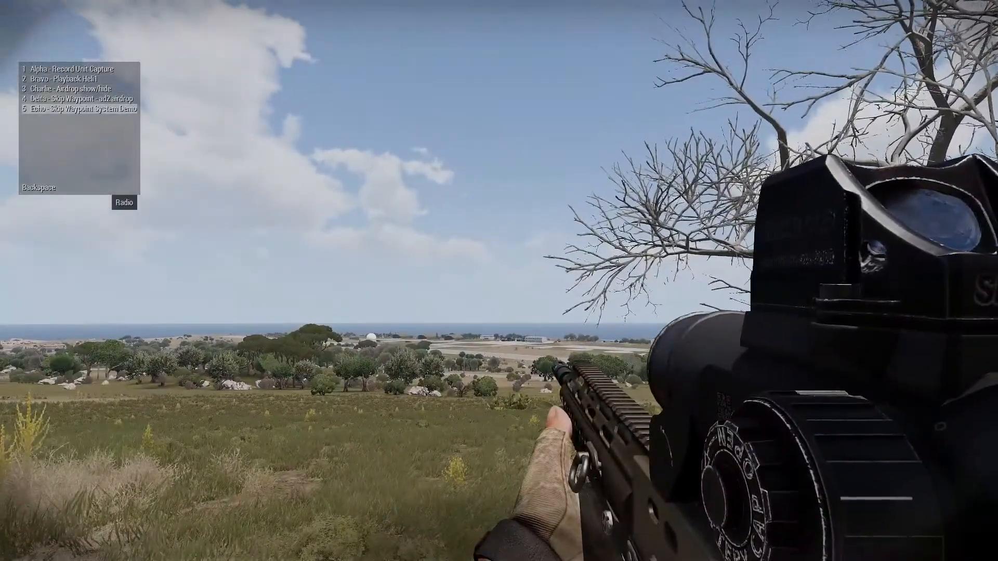
key(BackSpace)
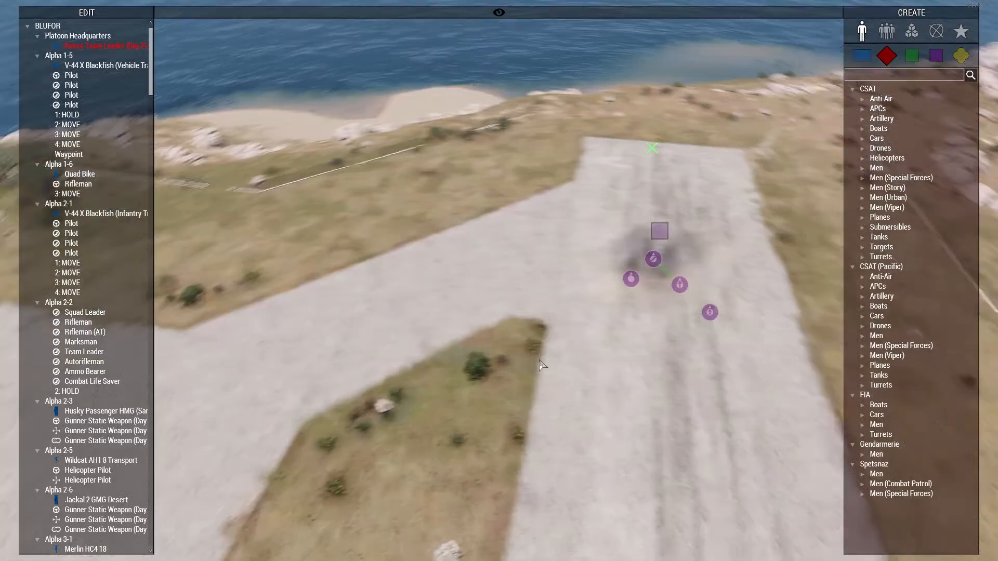
right_drag(542, 365, 506, 349)
right_drag(598, 349, 631, 334)
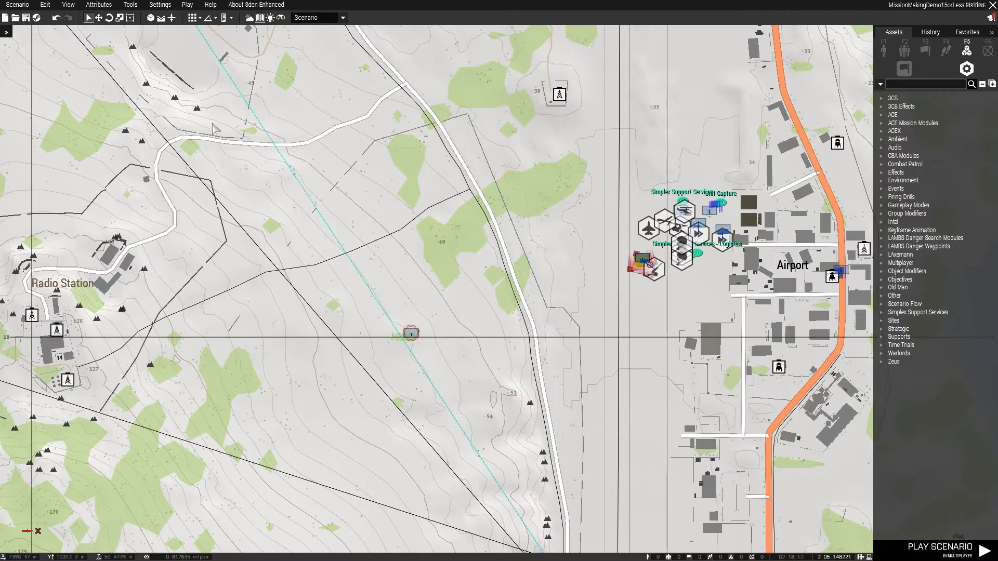
Locate the synced modules between the Pegasus Air Co. runway and the large hangar on the editor map
scroll(231, 253, down, 6)
right_drag(213, 246, 781, 492)
right_drag(234, 262, 843, 406)
scroll(410, 307, up, 6)
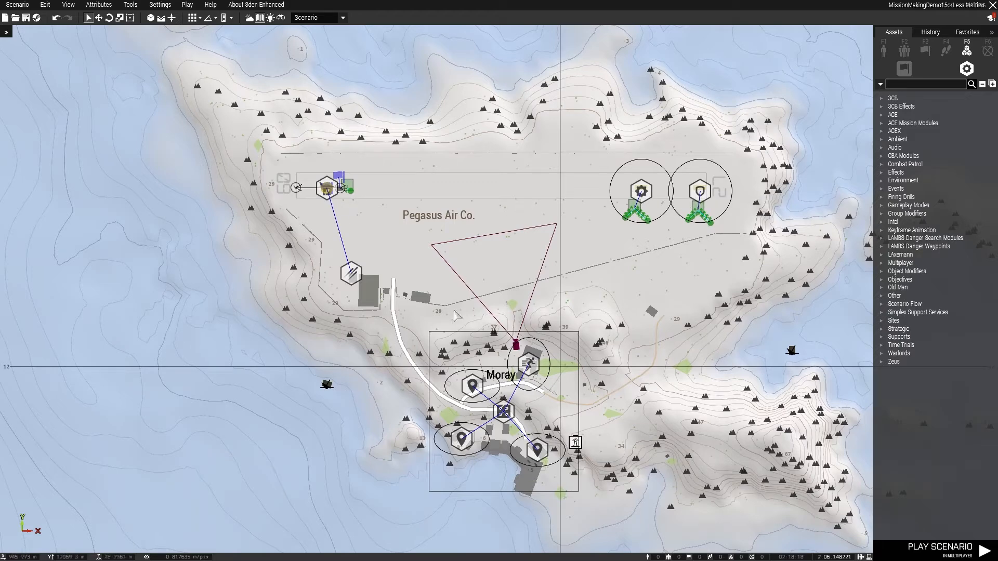
scroll(322, 223, up, 3)
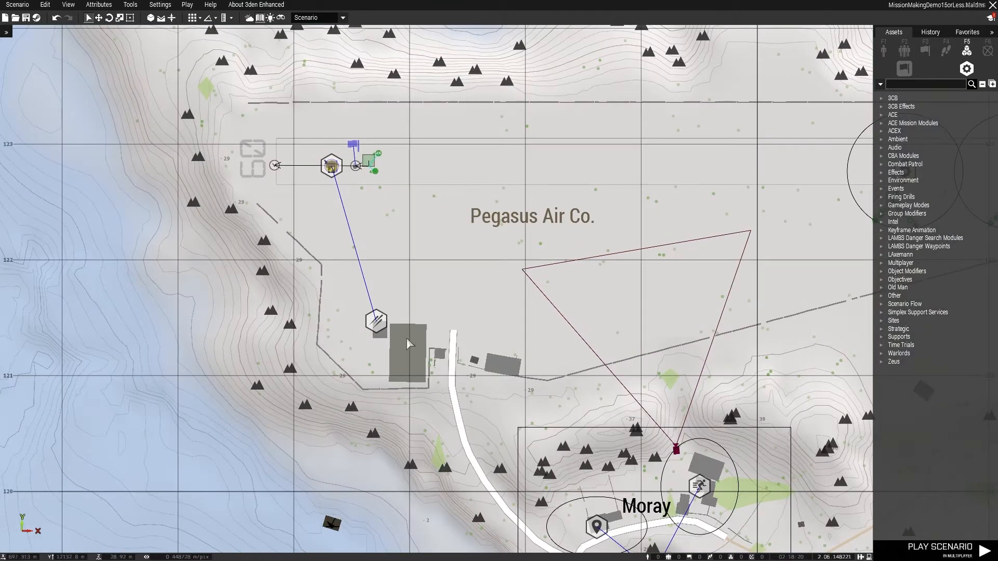